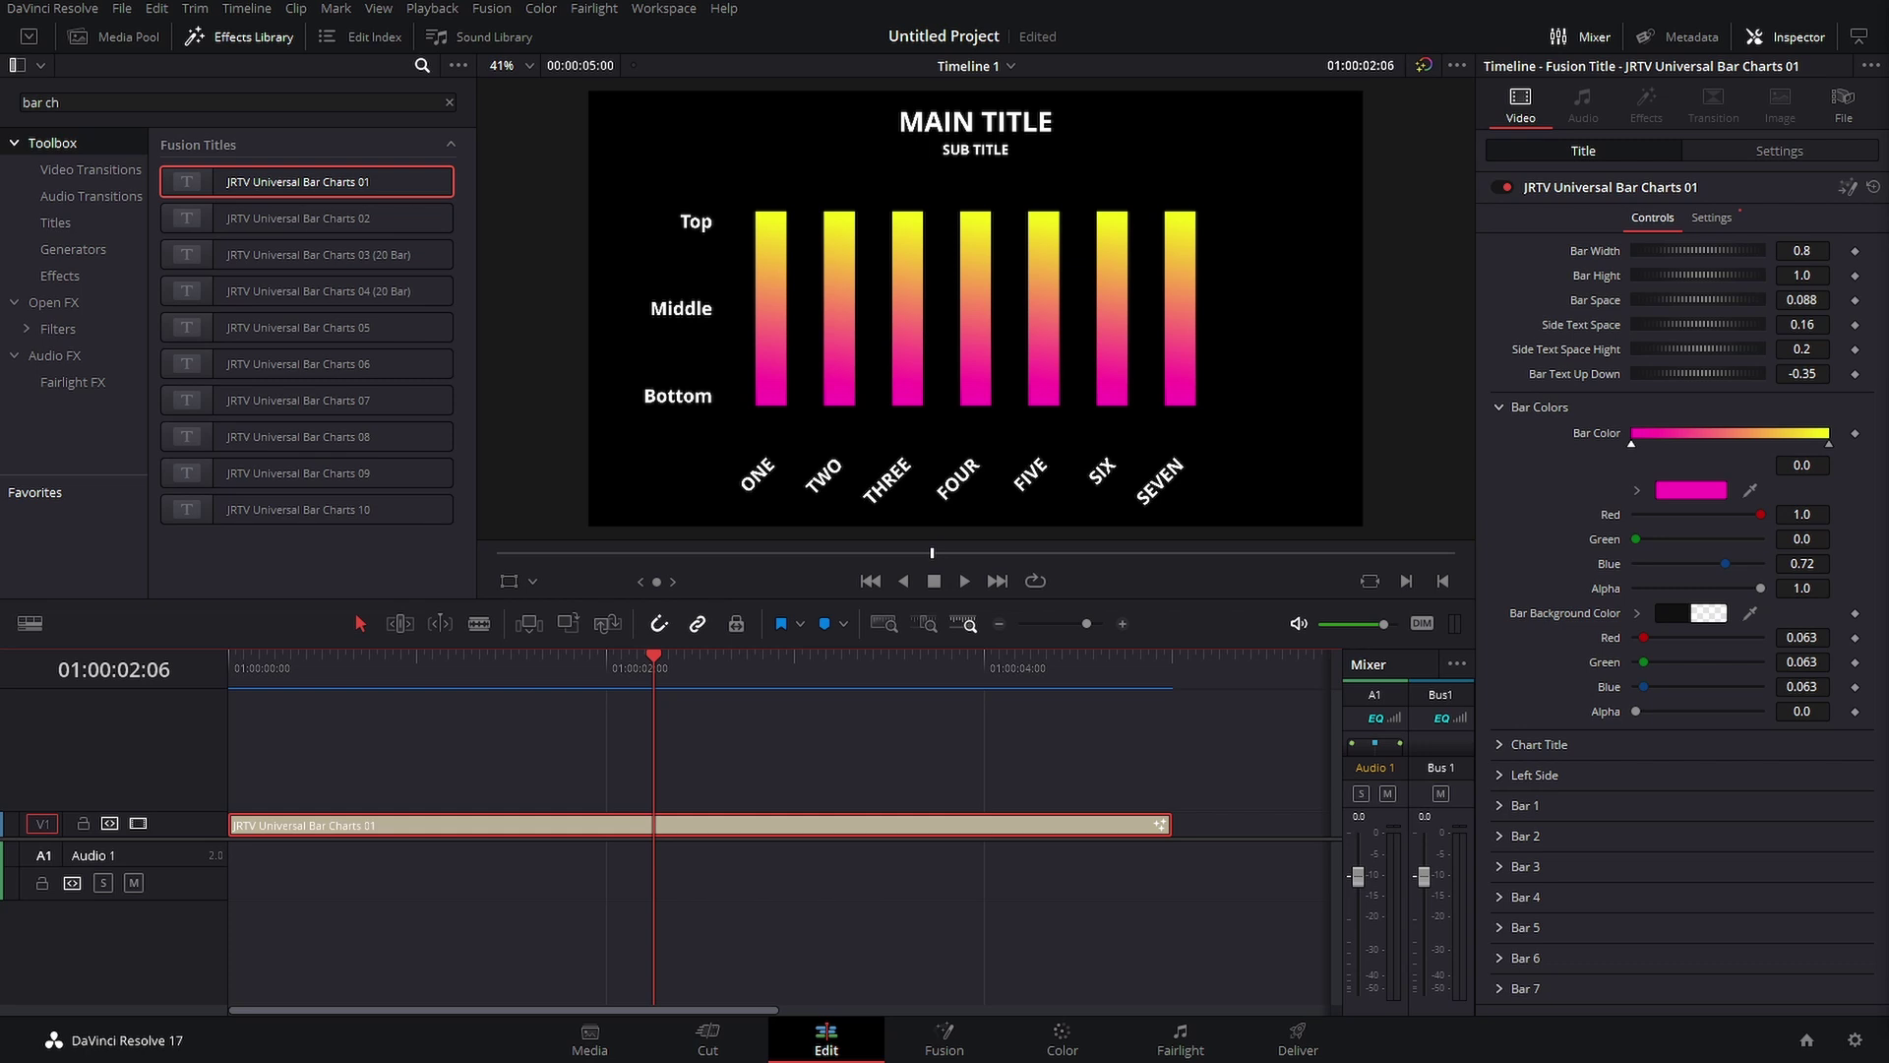
Drag the JRTV Universal Bar Charts 01 clip up from V1 onto a new V2 track.
{"action": "left_click_drag", "start_coordinate": [706, 817], "coordinate": [705, 791]}
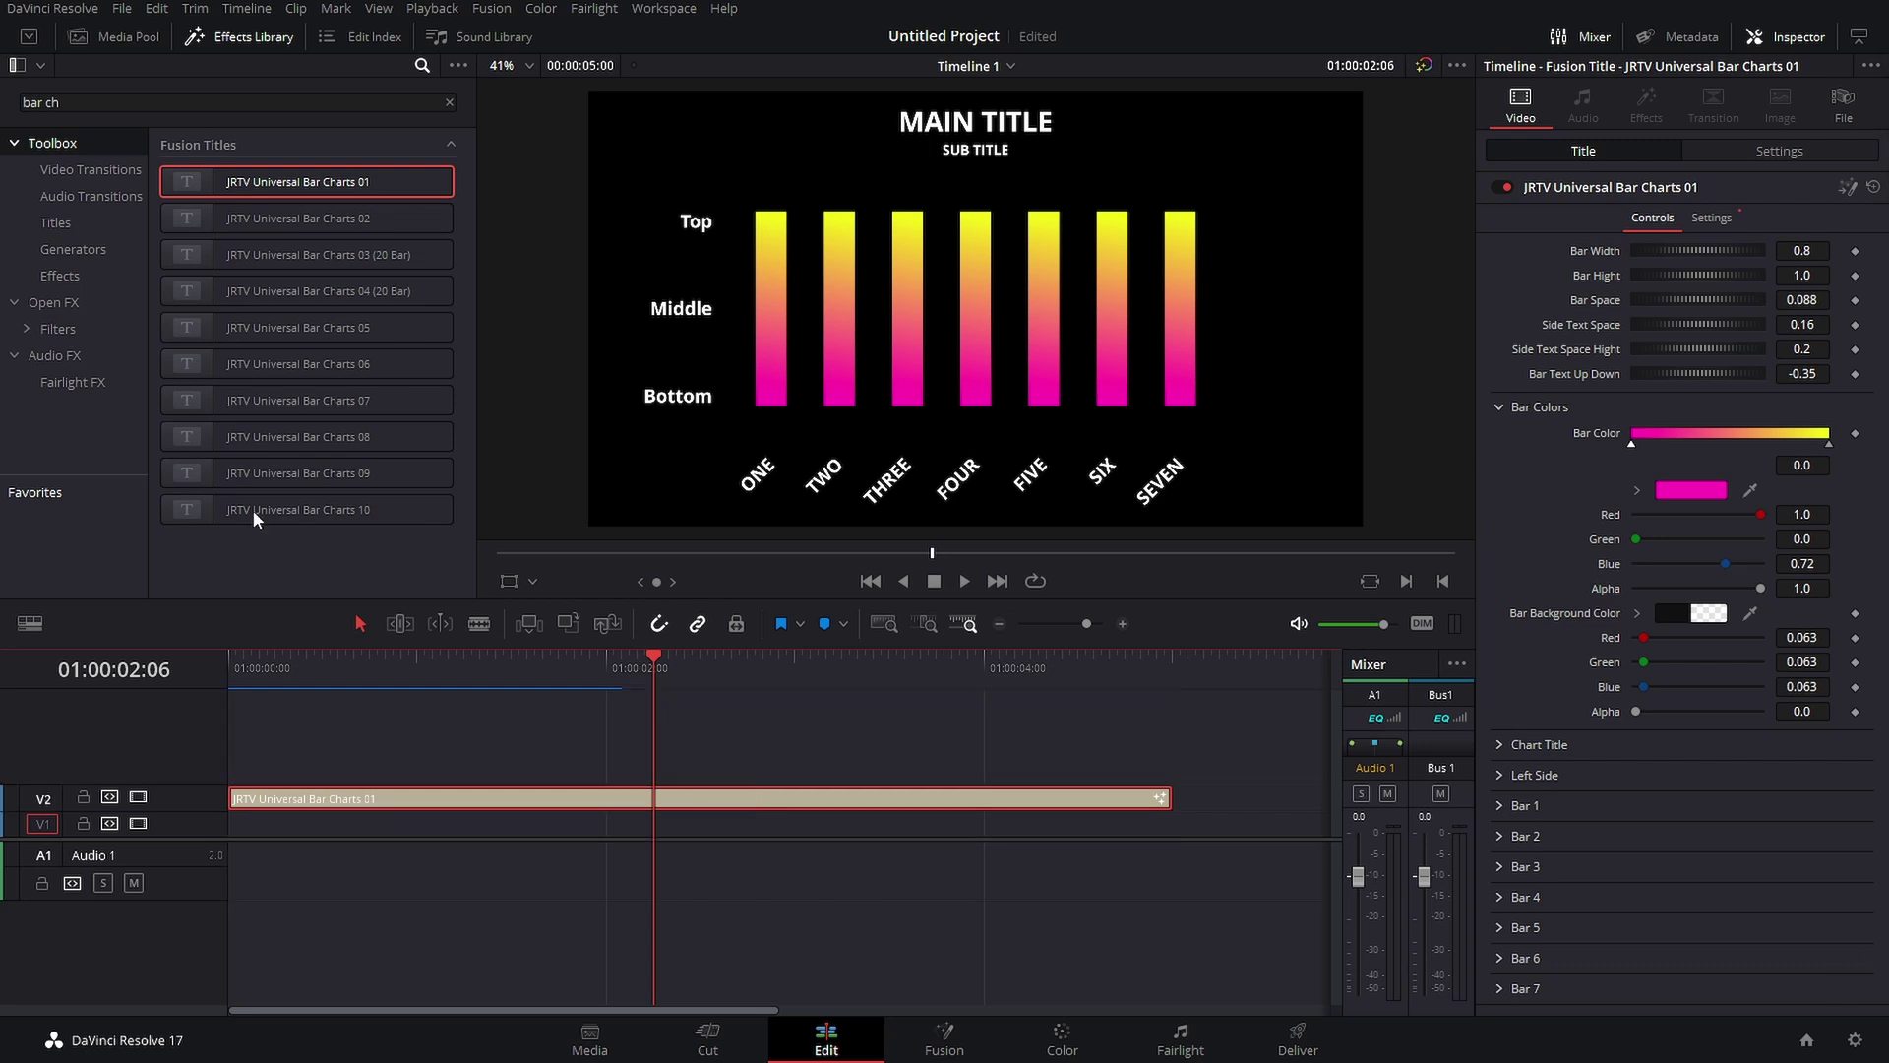
Place a Four Color Gradient generator on V1 beneath the bar chart title clip.
{"action": "left_click", "coordinate": [88, 252]}
{"action": "left_click", "coordinate": [449, 103]}
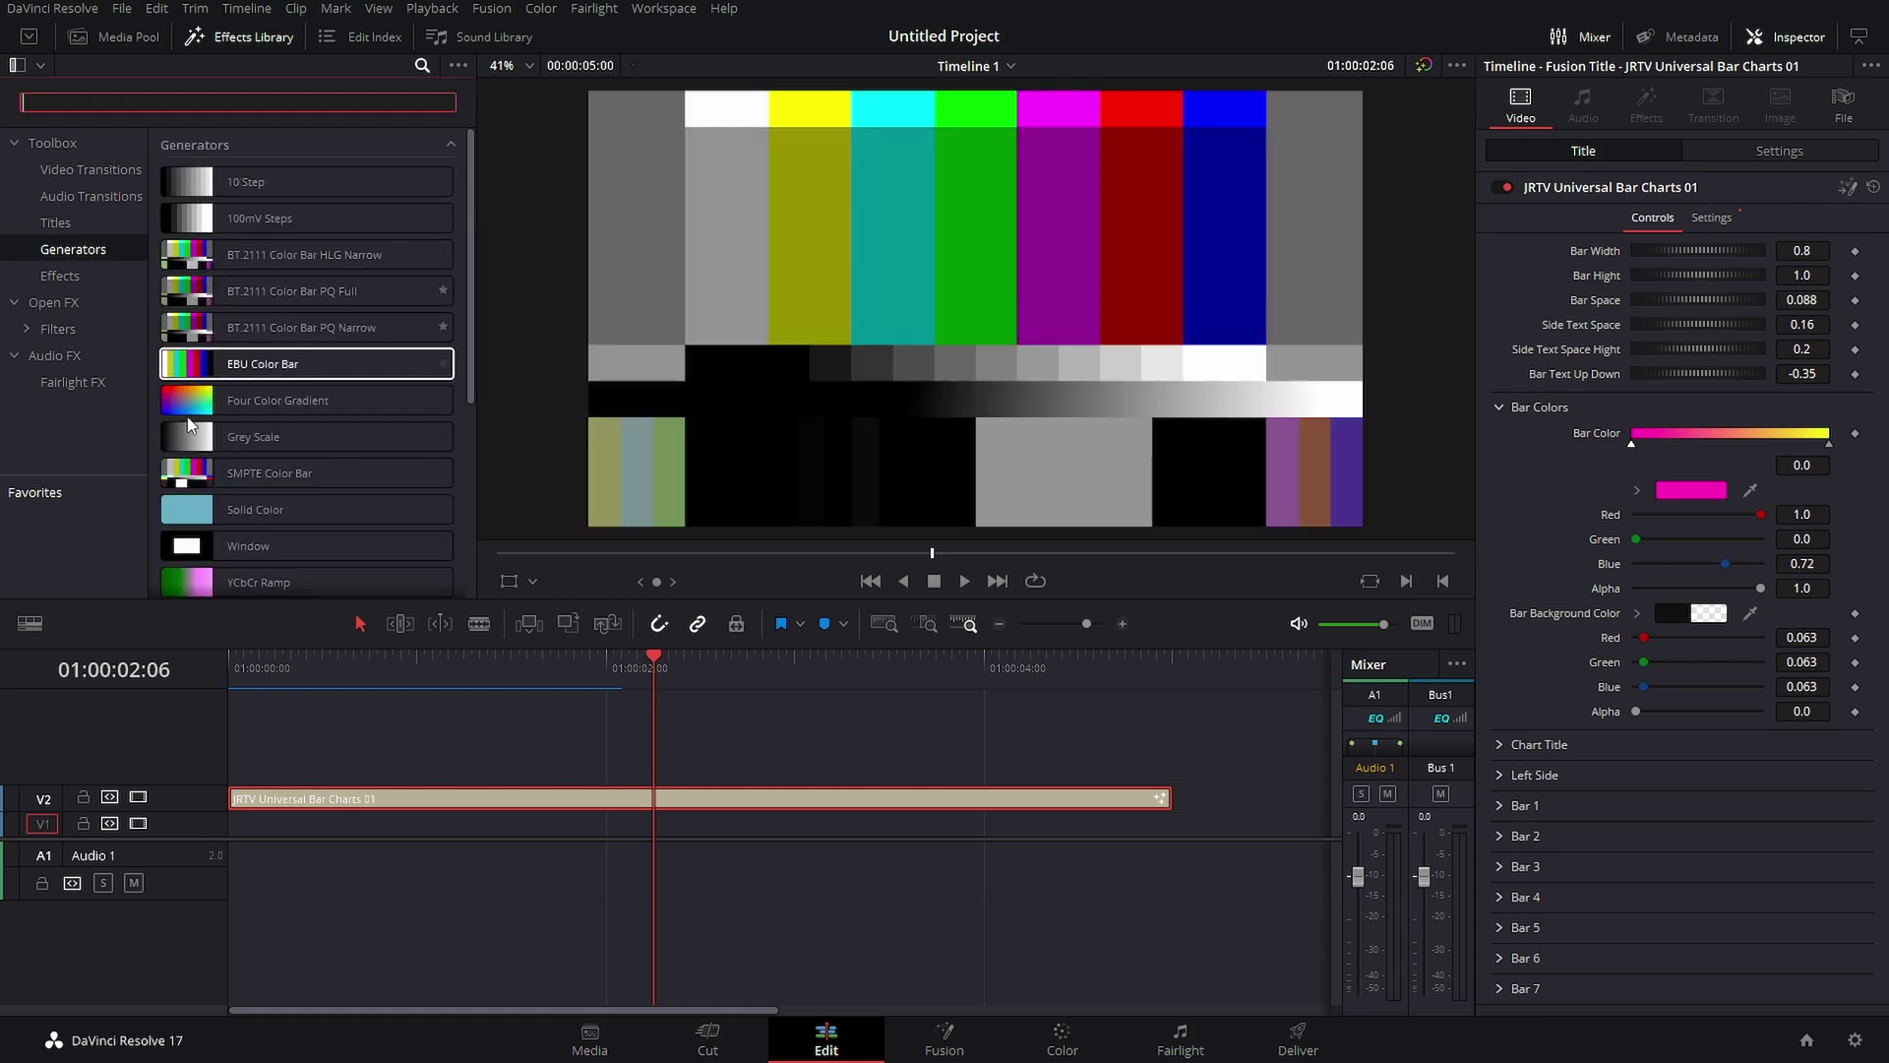
{"action": "left_click_drag", "start_coordinate": [296, 399], "coordinate": [269, 820]}
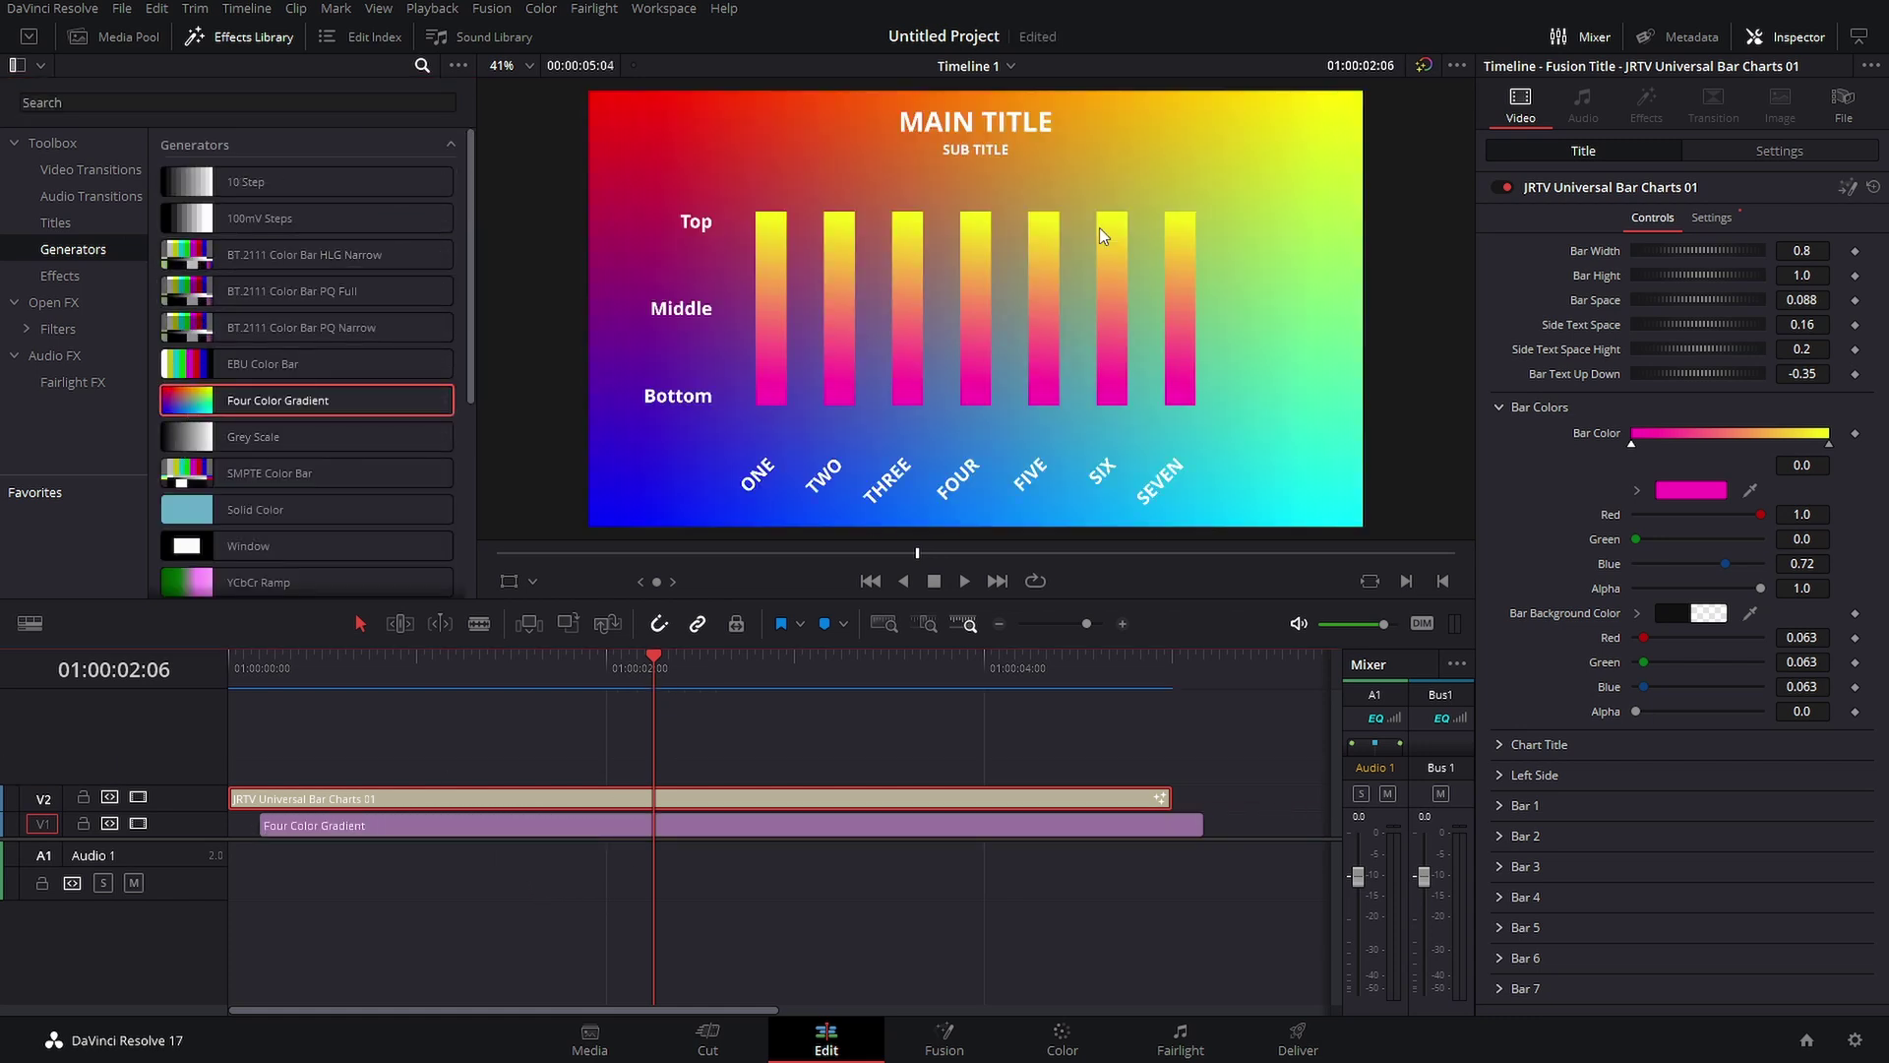
Save the project, slide the gradient clip later along V1, and select the title clip.
{"action": "key", "text": "ctrl+s"}
{"action": "left_click_drag", "start_coordinate": [722, 834], "coordinate": [1207, 847]}
{"action": "left_click", "coordinate": [689, 799]}
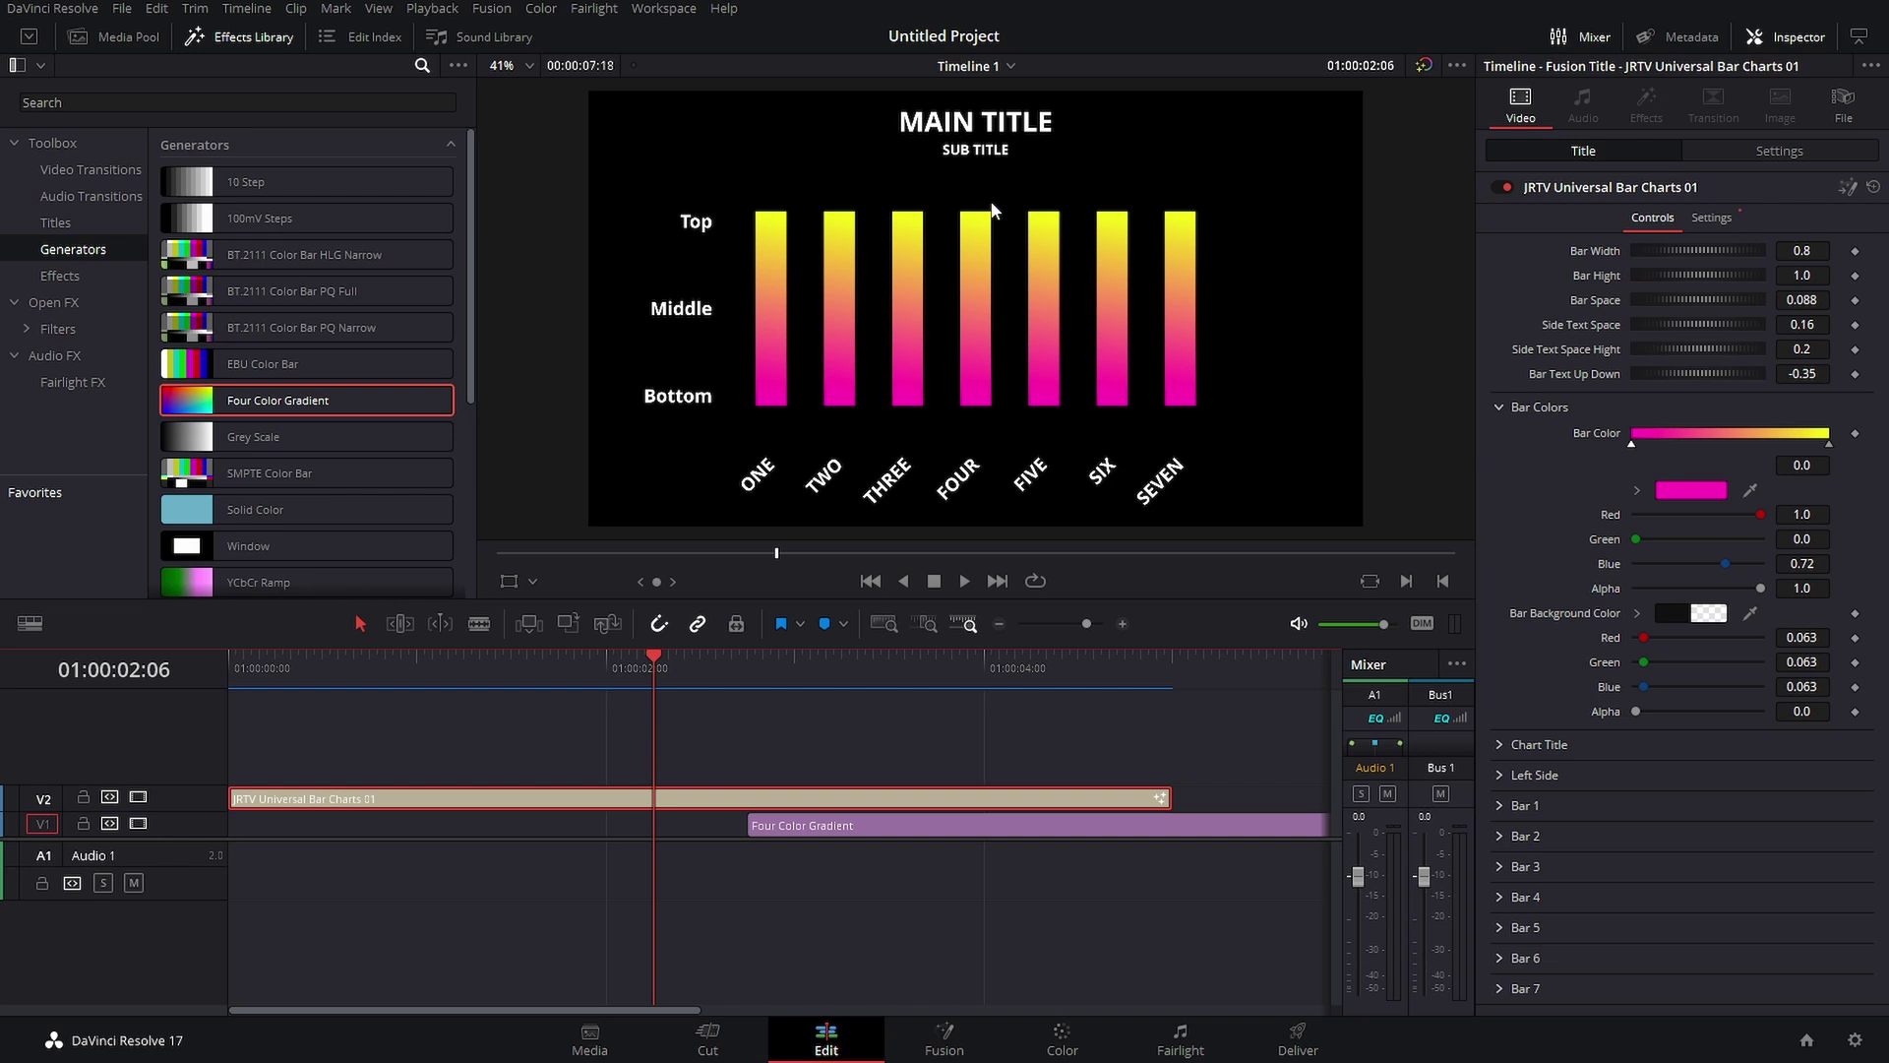
Open the title in the Fusion page with the nodes centred and a single large viewer.
{"action": "left_click", "coordinate": [1848, 192]}
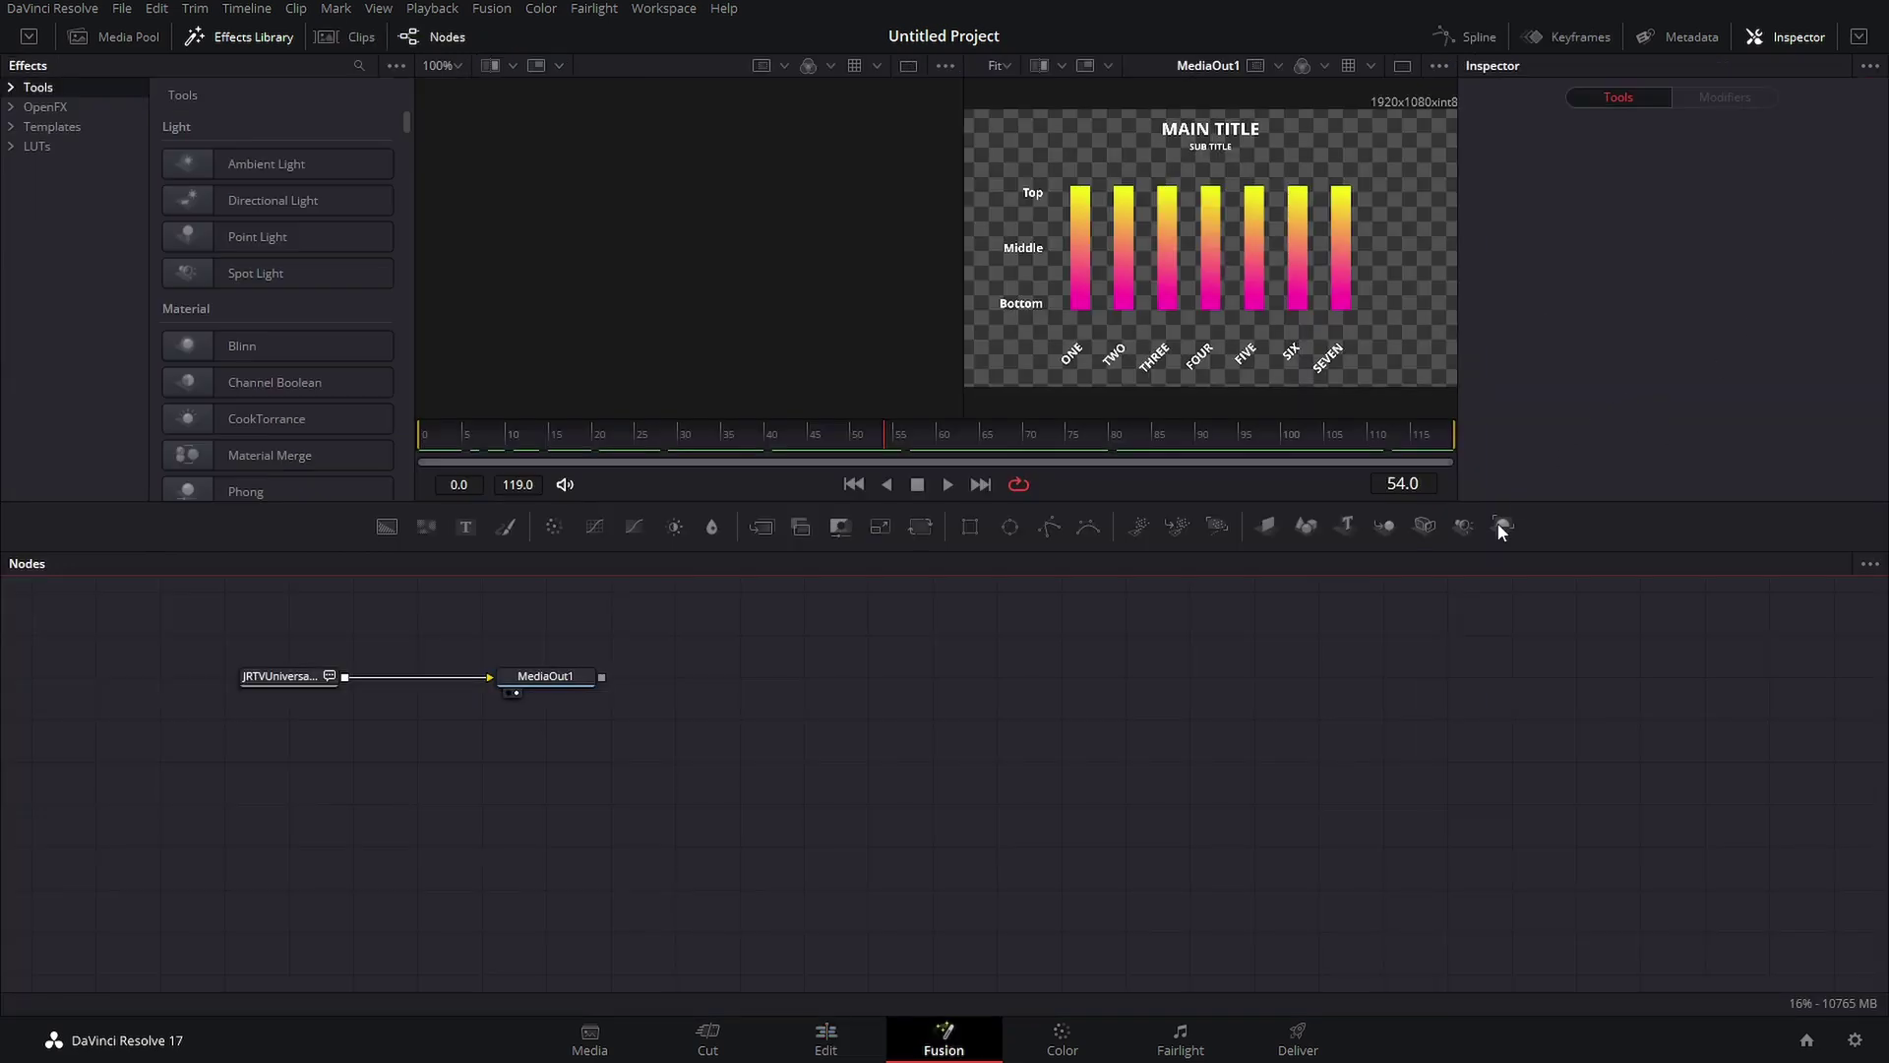
{"action": "left_click_drag", "start_coordinate": [726, 699], "coordinate": [890, 794]}
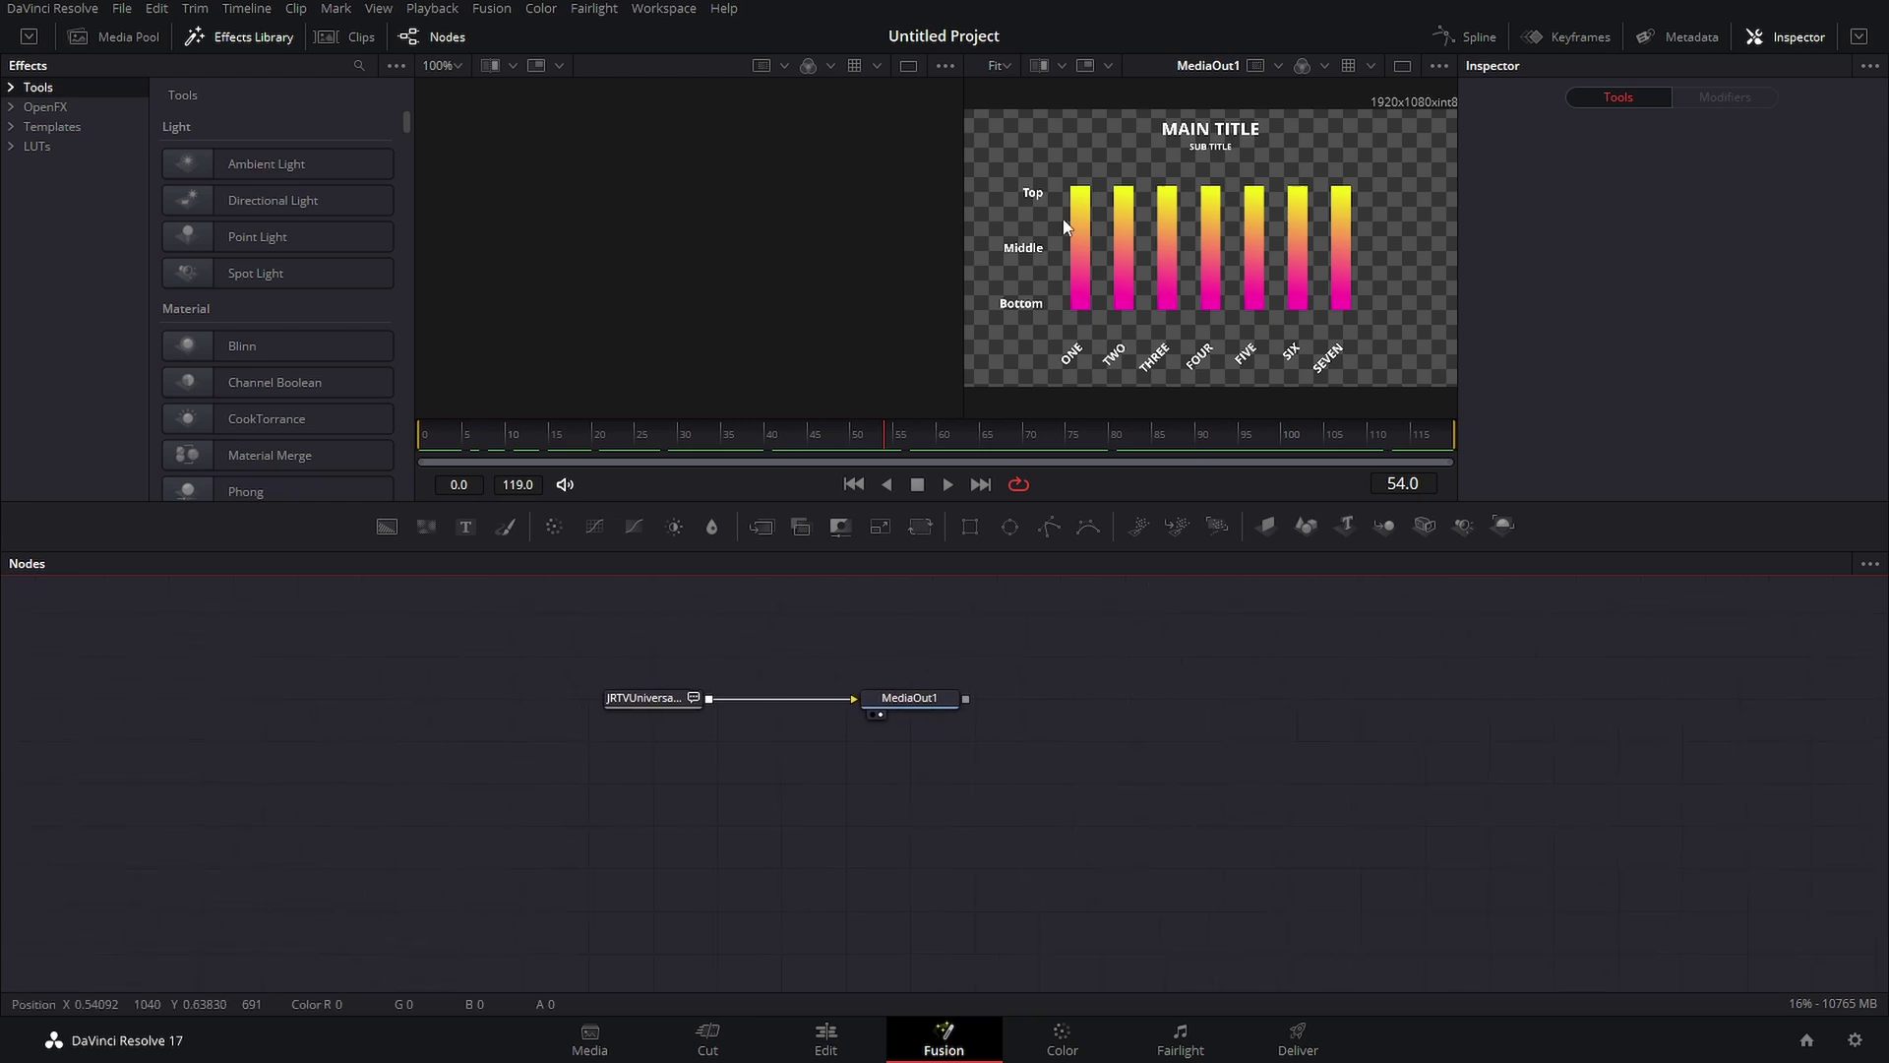
{"action": "left_click", "coordinate": [1401, 66]}
{"action": "scroll", "coordinate": [621, 666], "scroll_direction": "up", "scroll_amount": 2}
Add a Background node and feed the JRTV title output into Background3's mask input.
{"action": "left_click", "coordinate": [387, 526]}
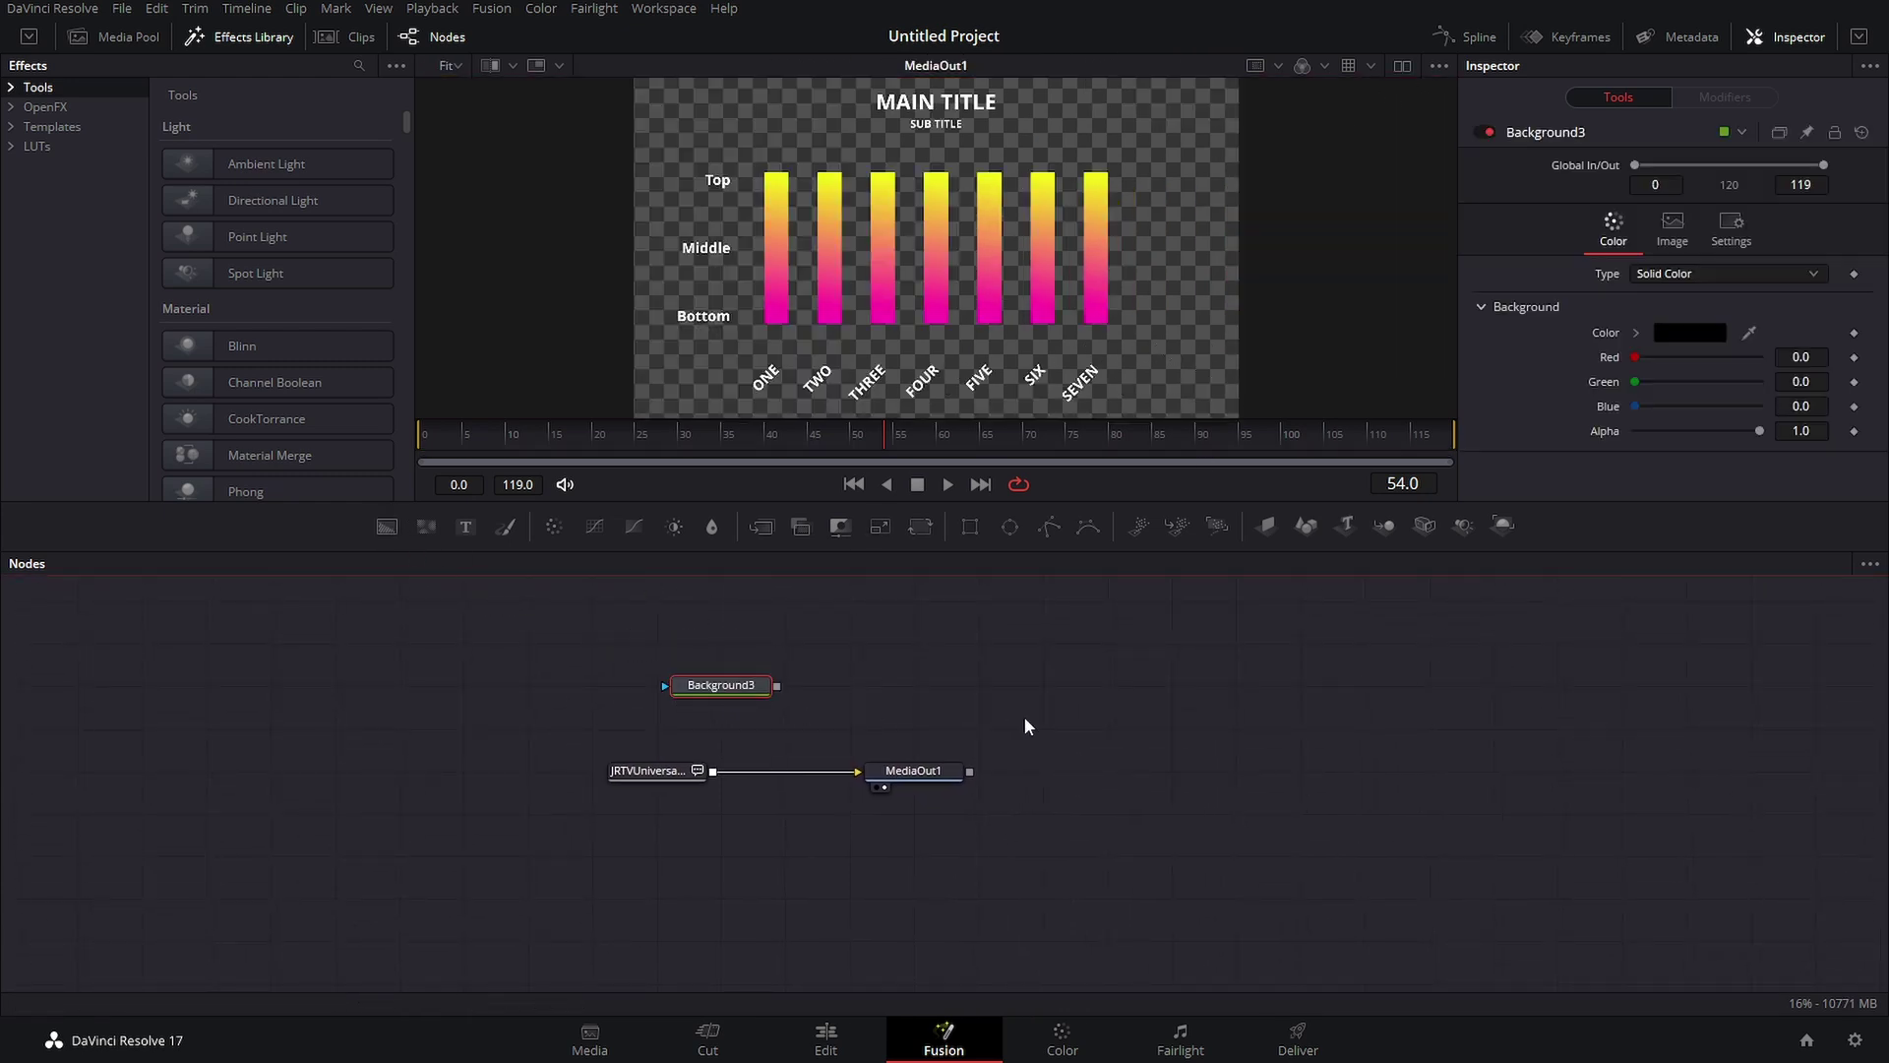
{"action": "left_click_drag", "start_coordinate": [626, 775], "coordinate": [558, 778]}
{"action": "left_click", "coordinate": [558, 778]}
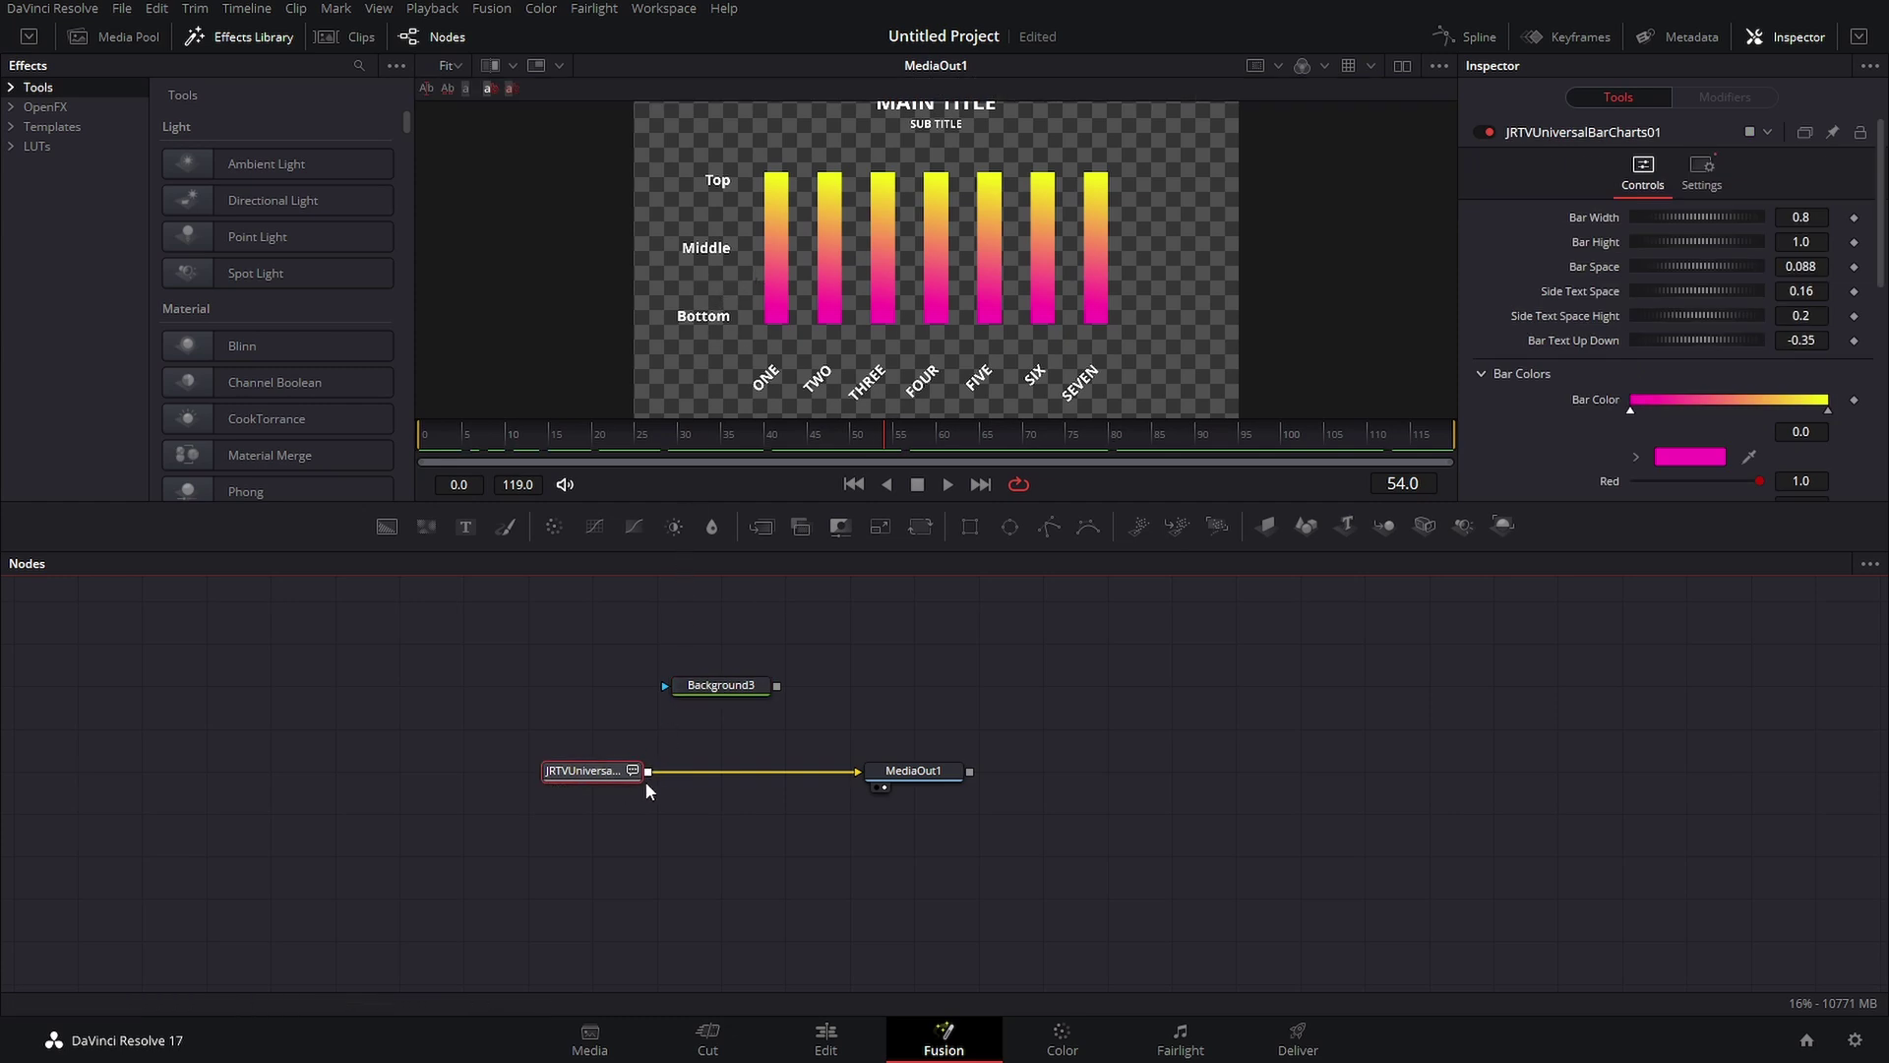
{"action": "left_click_drag", "start_coordinate": [648, 771], "coordinate": [895, 331]}
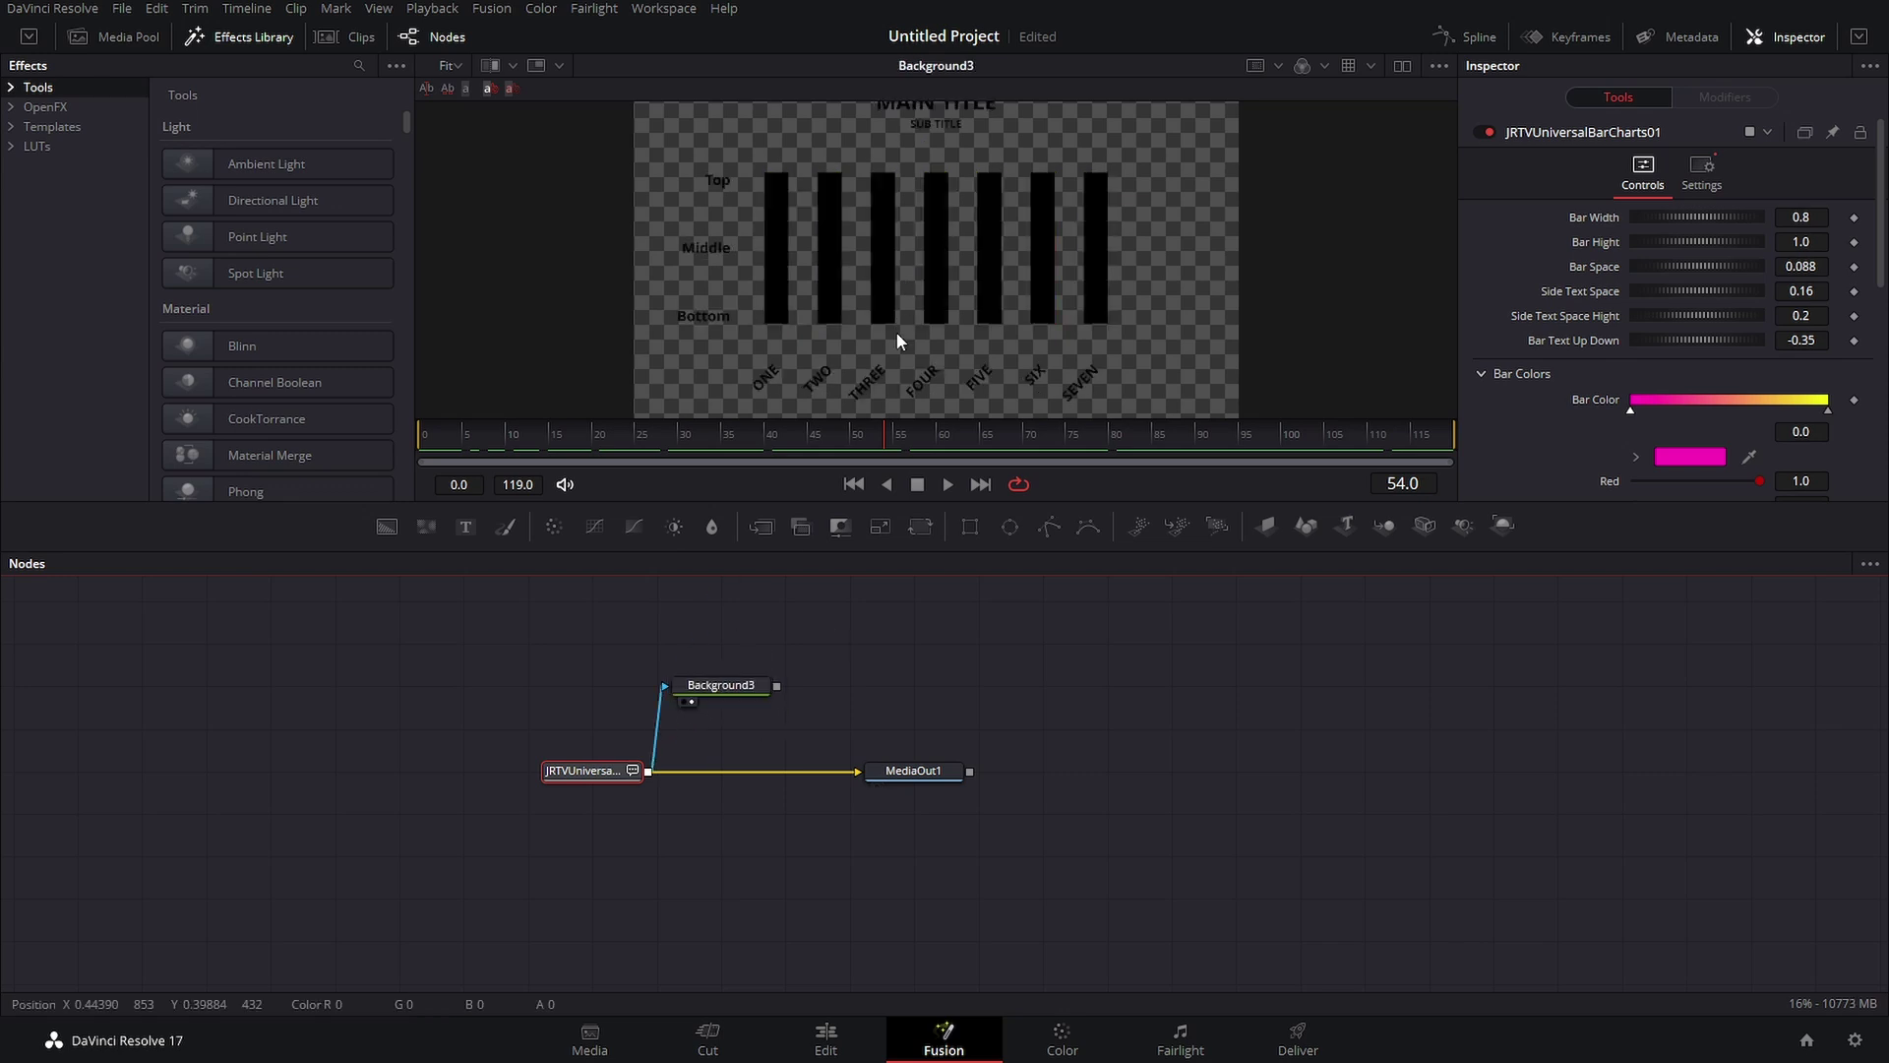
Check Background3's mask settings, keeping the mask channel set to Alpha.
{"action": "left_click", "coordinate": [718, 686]}
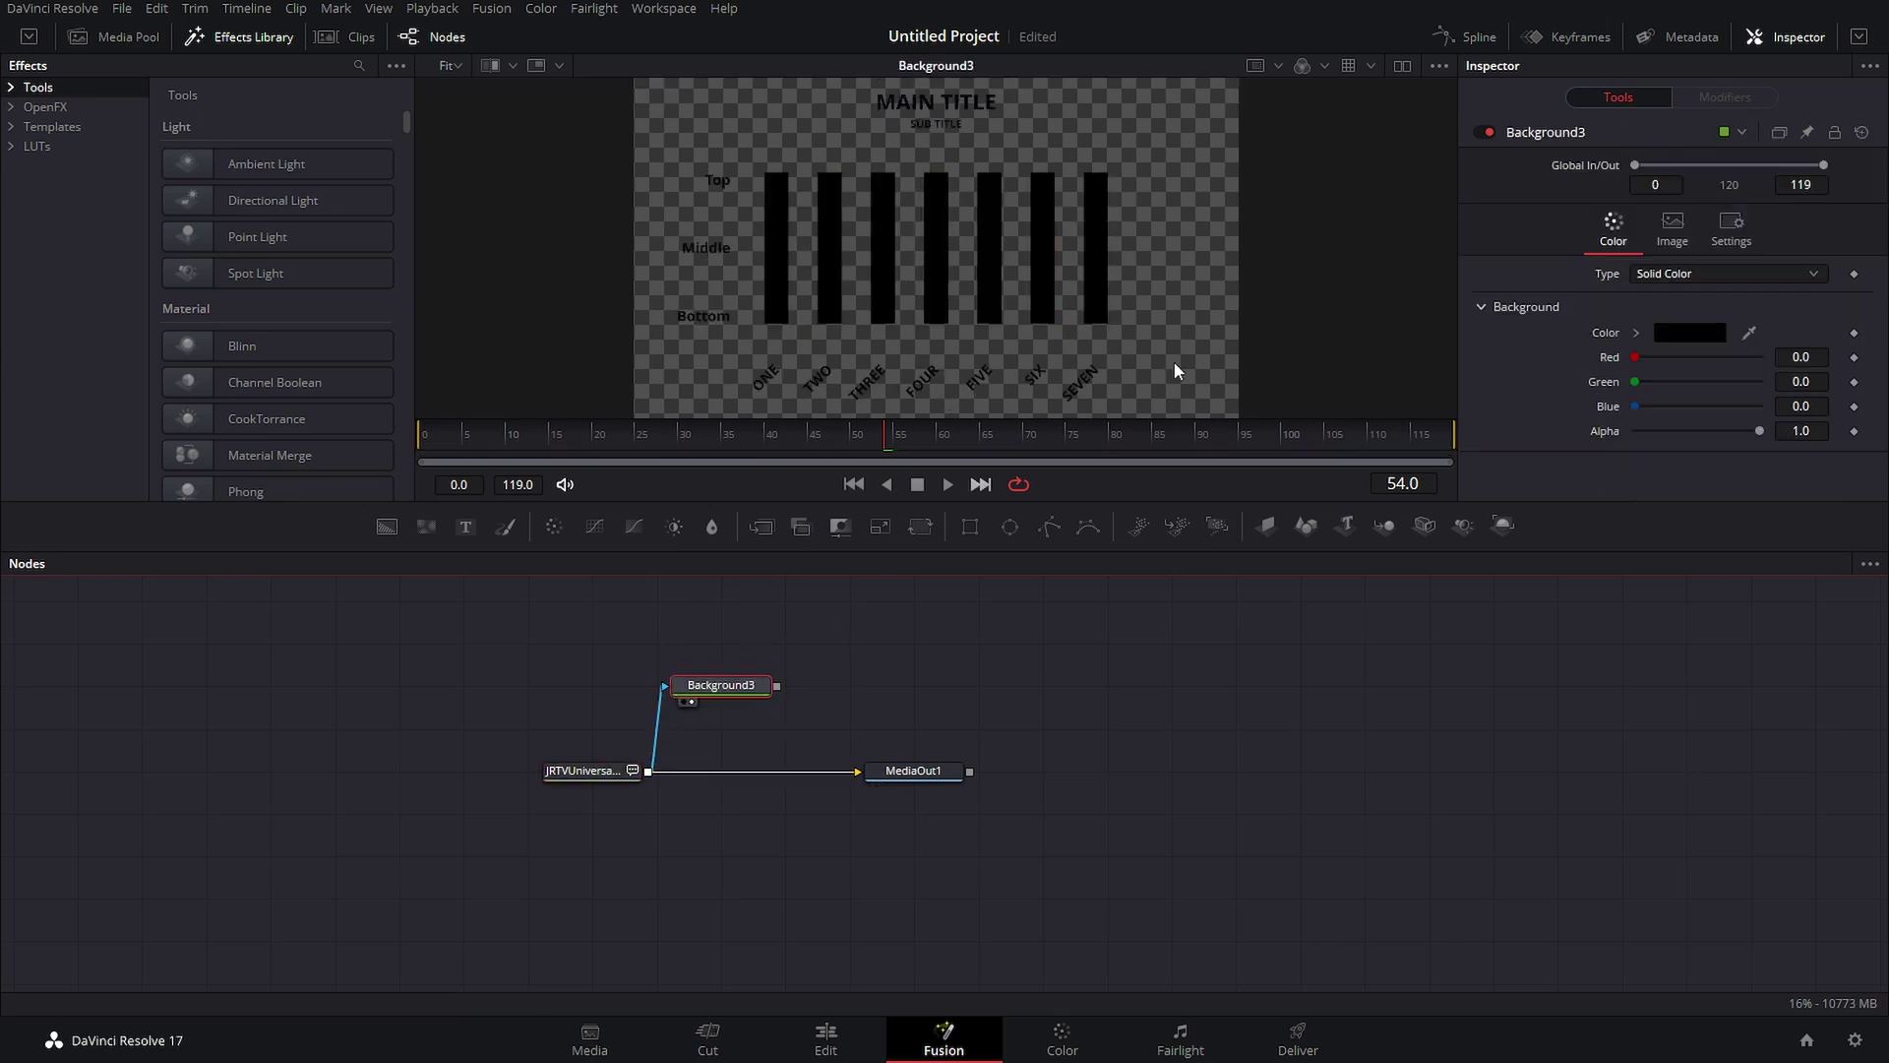
{"action": "left_click", "coordinate": [1858, 37]}
{"action": "left_click", "coordinate": [1740, 241]}
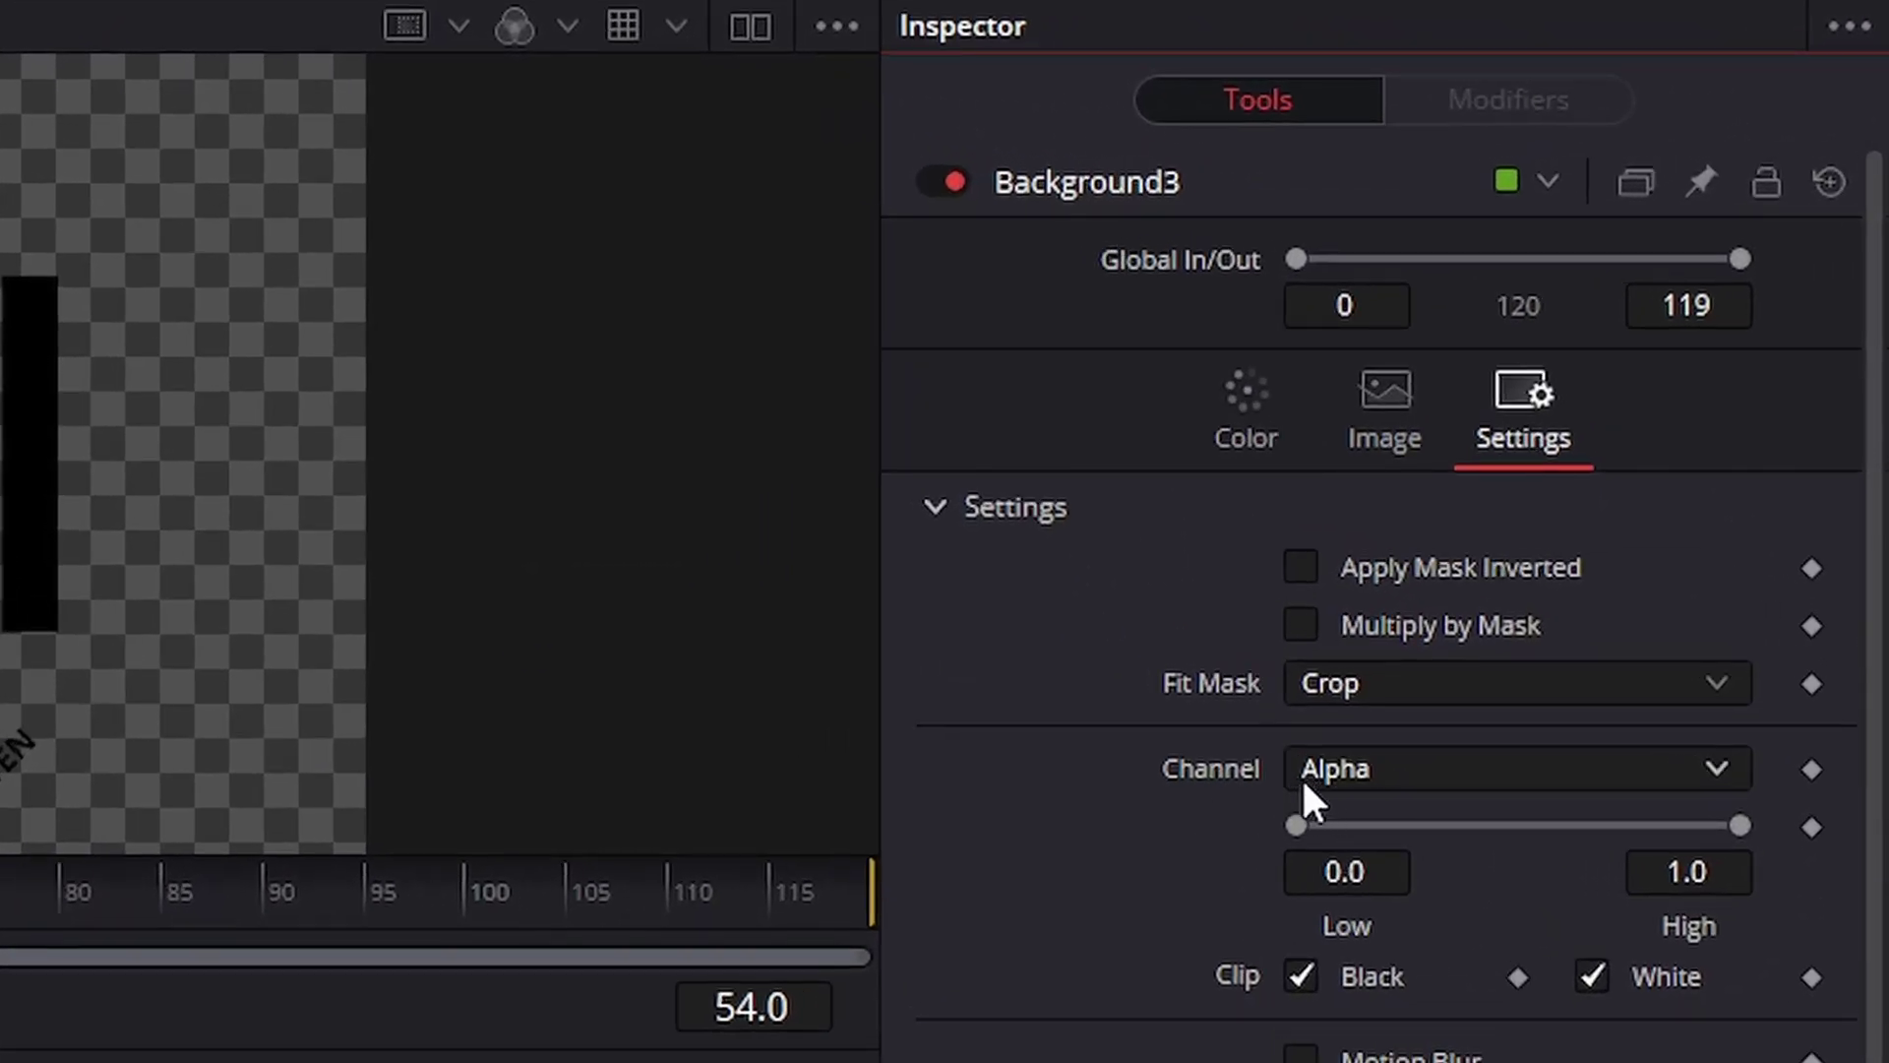
{"action": "left_click", "coordinate": [1371, 772]}
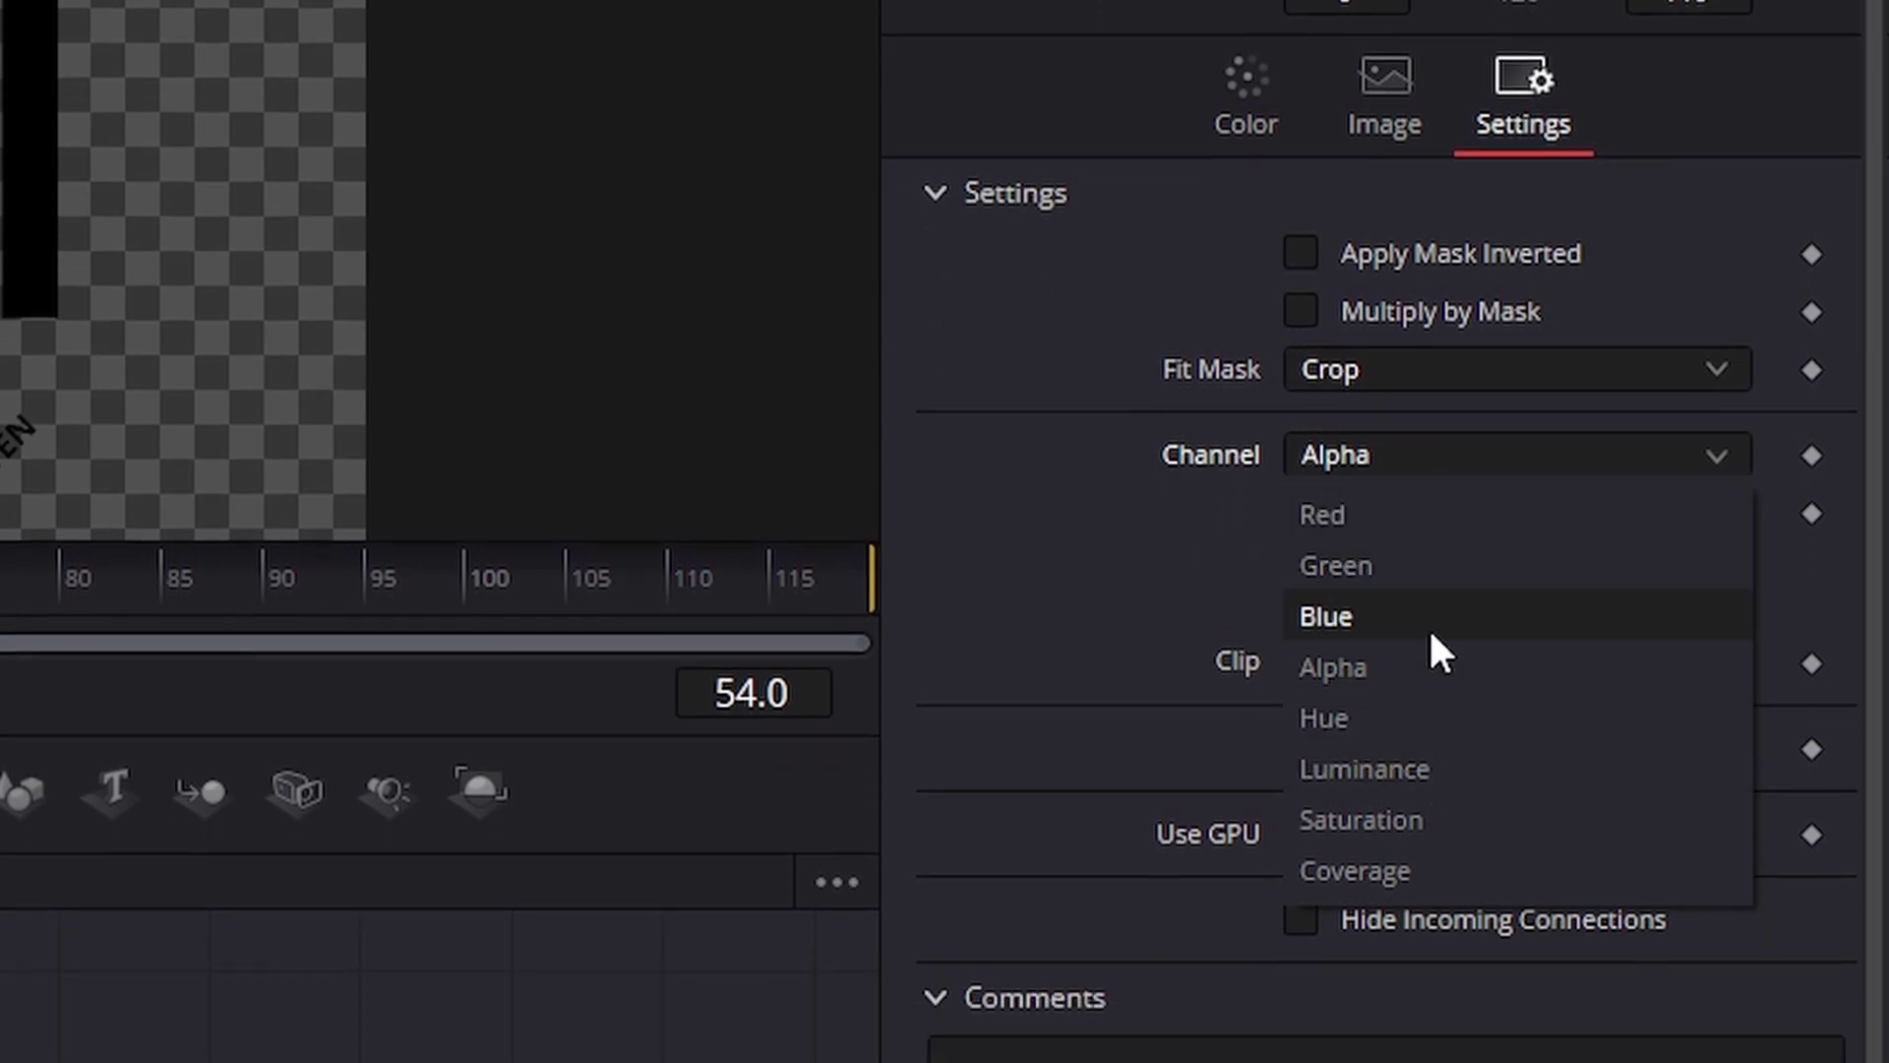
{"action": "left_click", "coordinate": [1139, 719]}
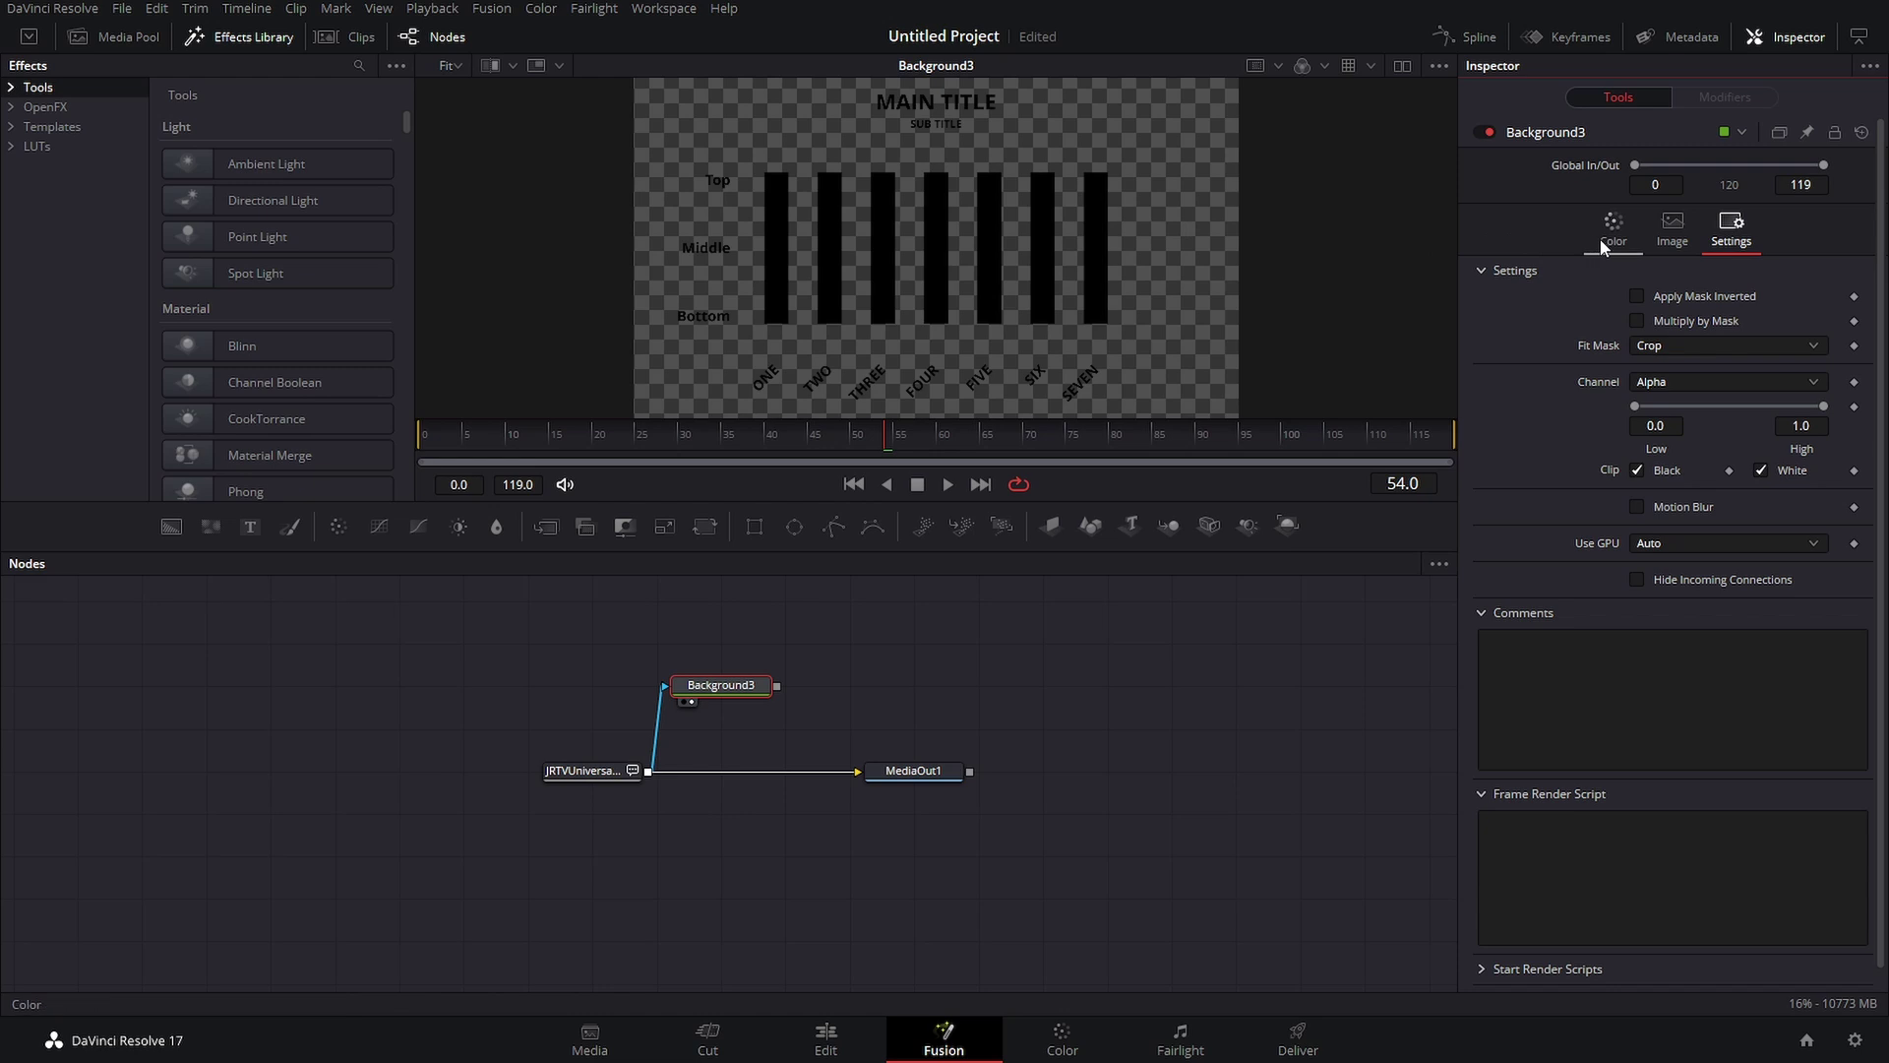
Set Background3's colour to blue #3326e6 so the chart shapes render blue.
{"action": "scroll", "coordinate": [1673, 327], "scroll_direction": "down", "scroll_amount": 1}
{"action": "left_click", "coordinate": [1619, 214]}
{"action": "left_click", "coordinate": [1694, 312]}
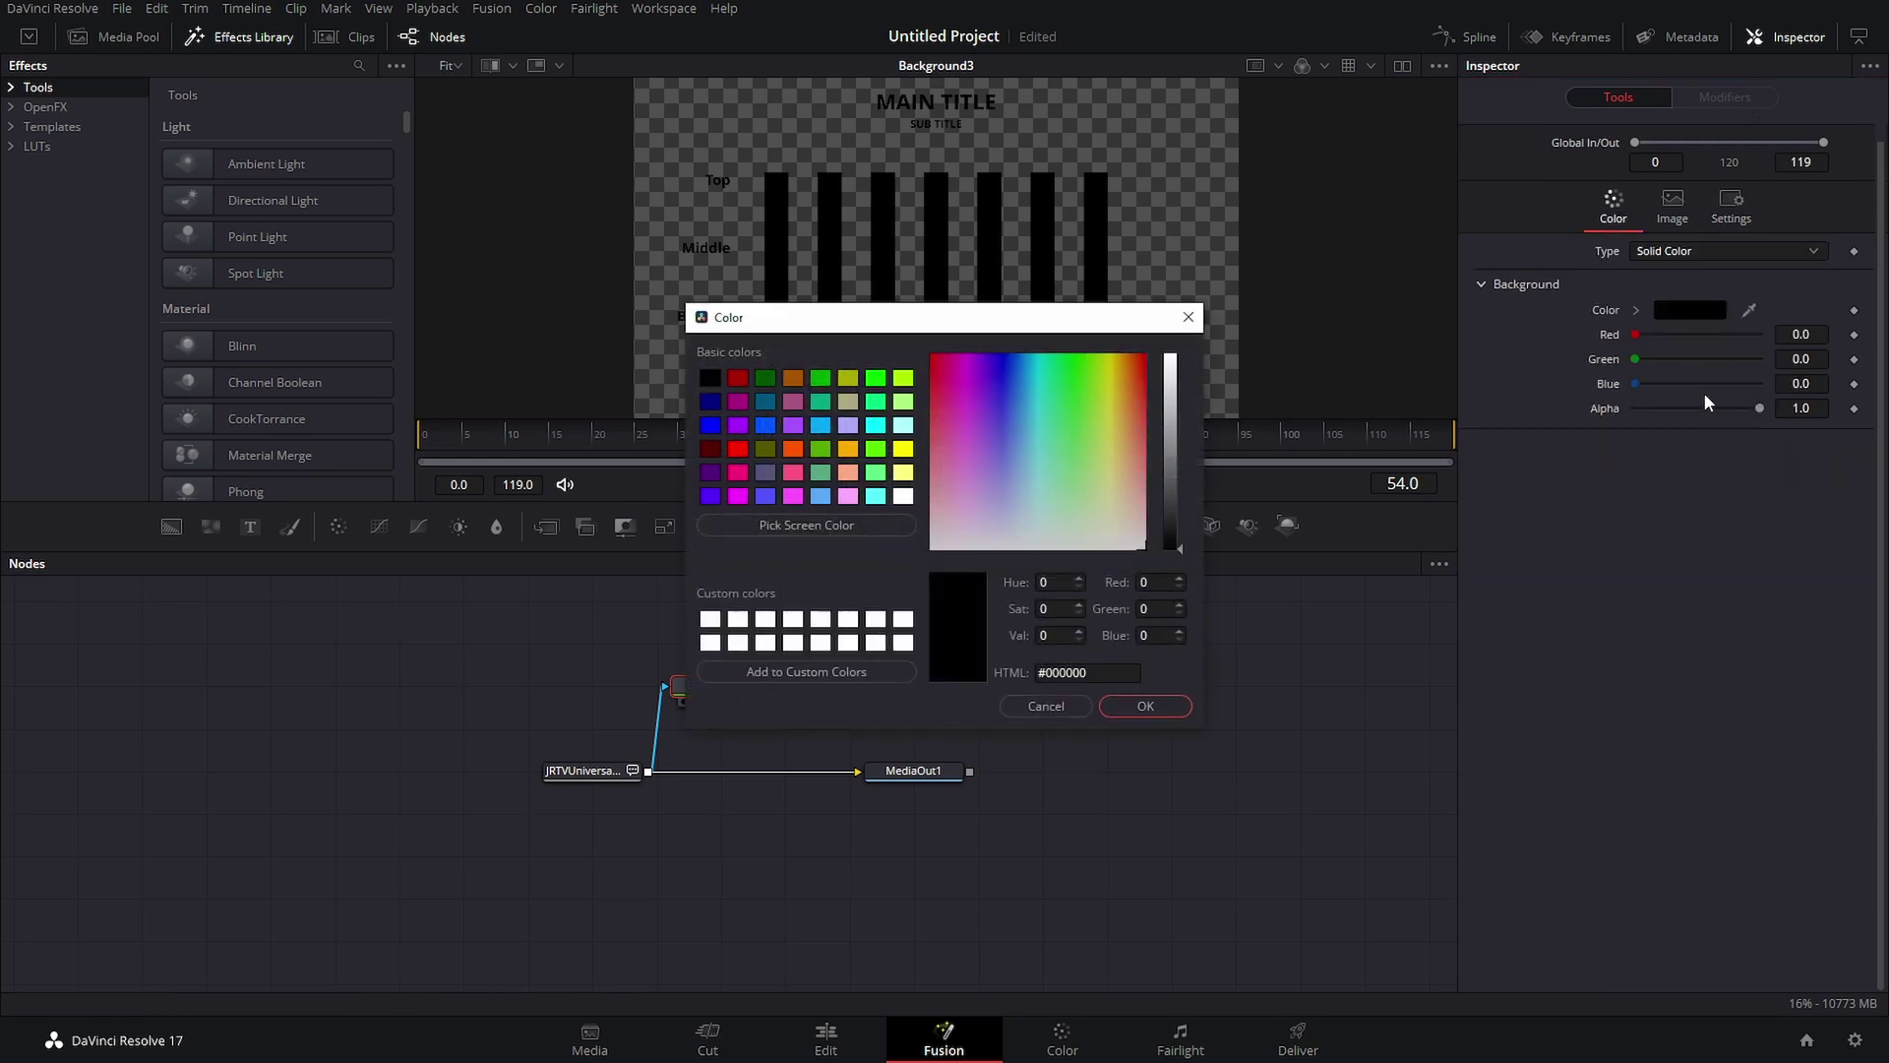
{"action": "left_click", "coordinate": [999, 386]}
{"action": "left_click", "coordinate": [1175, 371]}
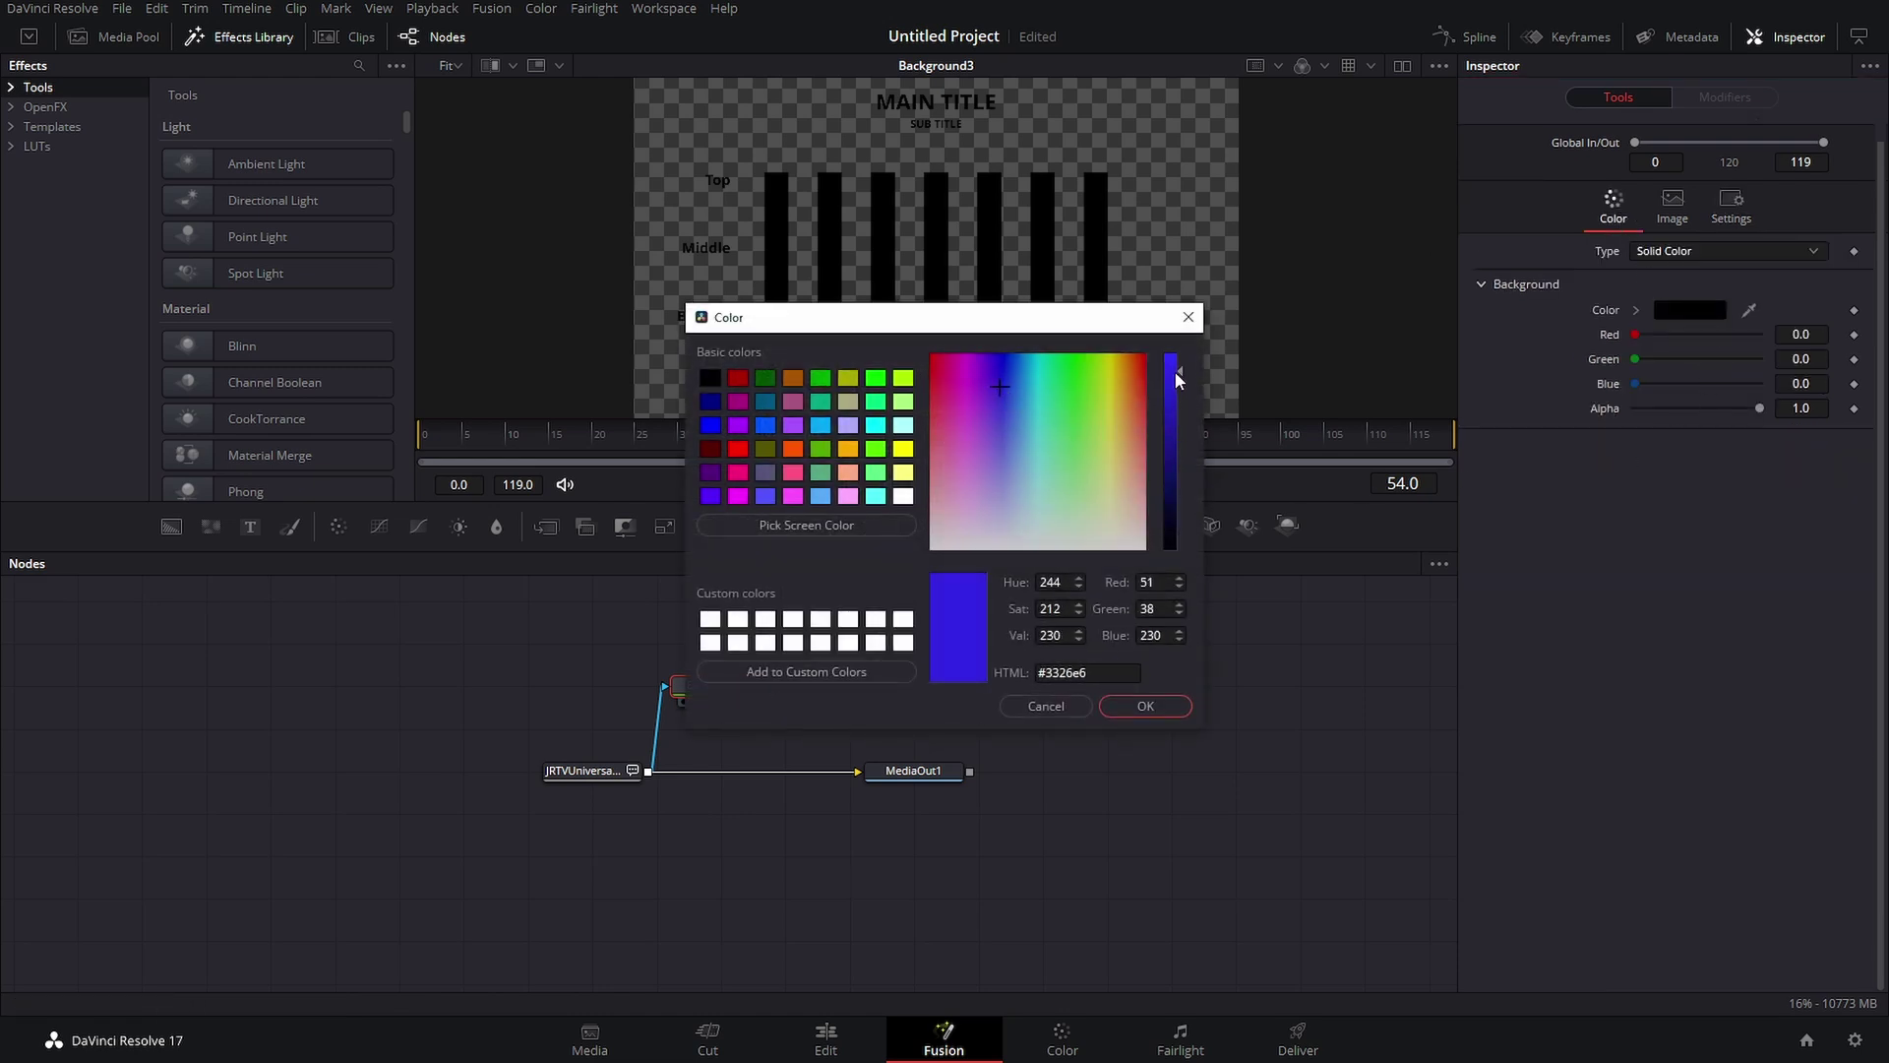
{"action": "left_click", "coordinate": [1146, 709]}
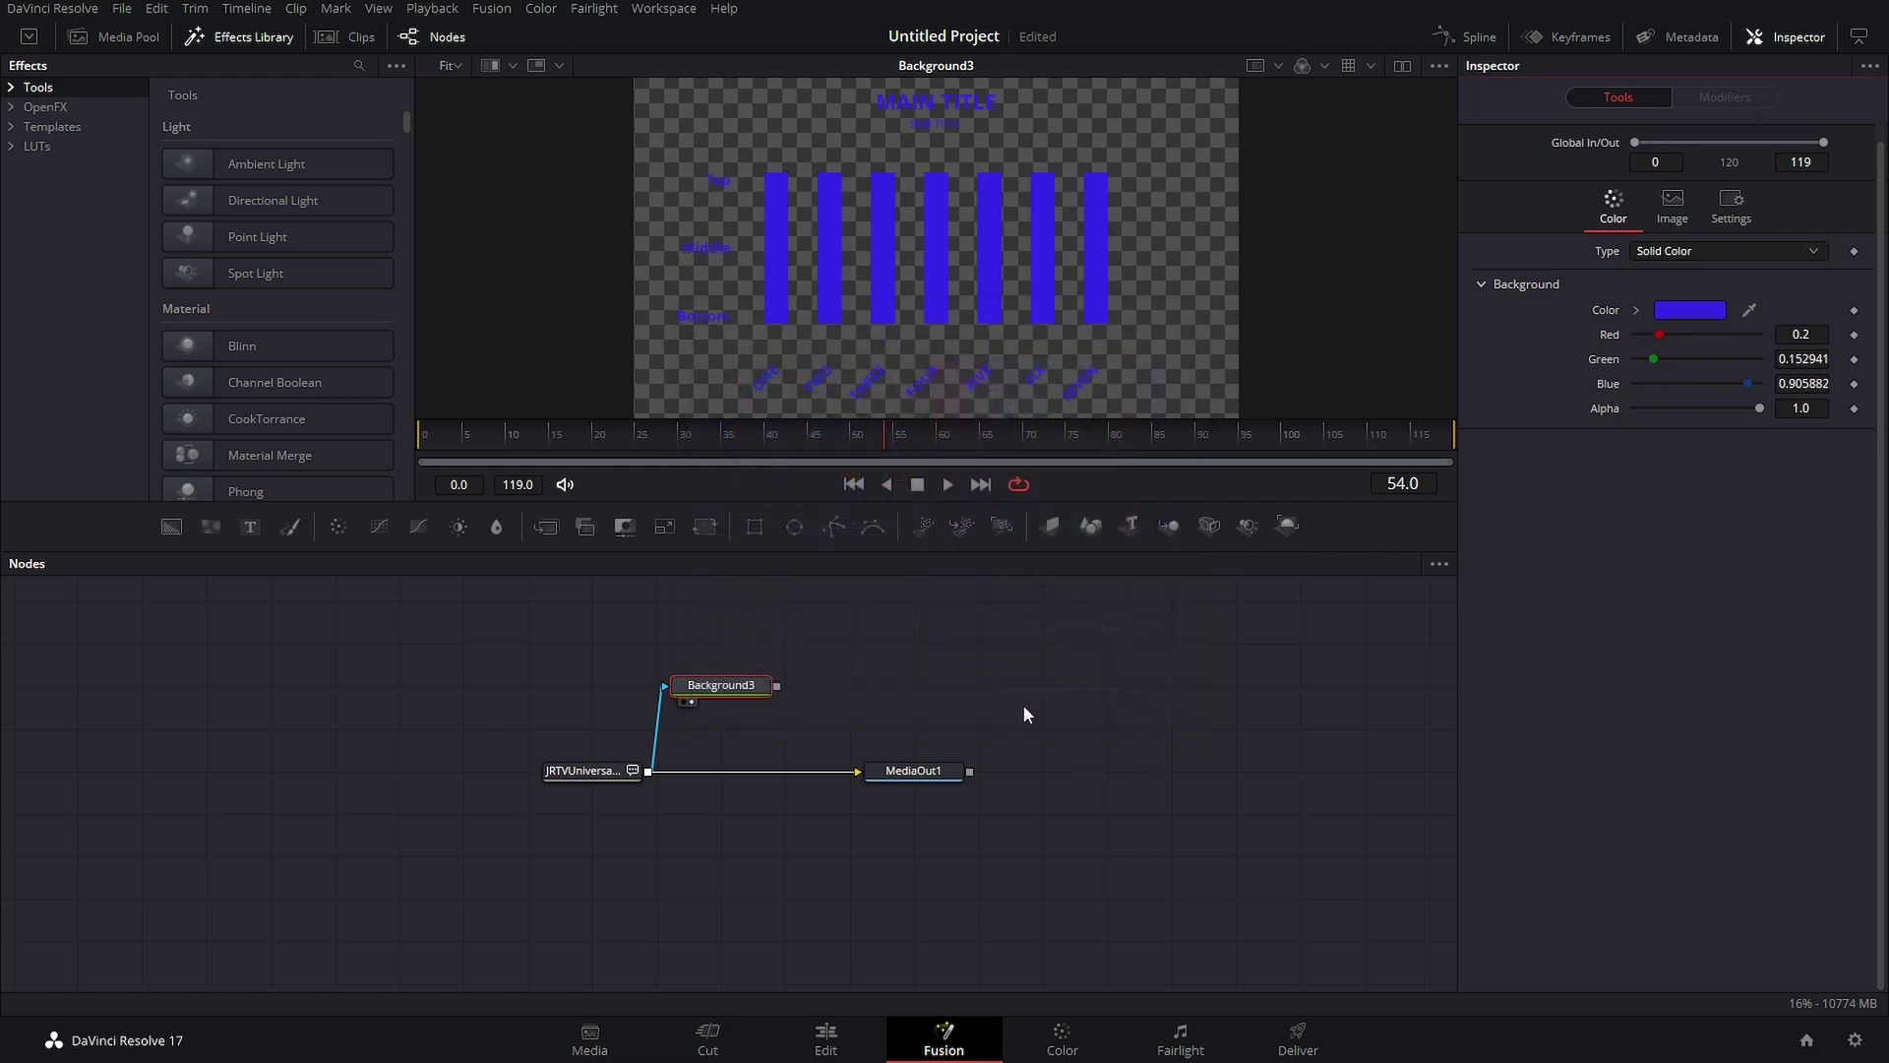
{"action": "left_click_drag", "start_coordinate": [899, 706], "coordinate": [1071, 694]}
{"action": "left_click", "coordinate": [1113, 744]}
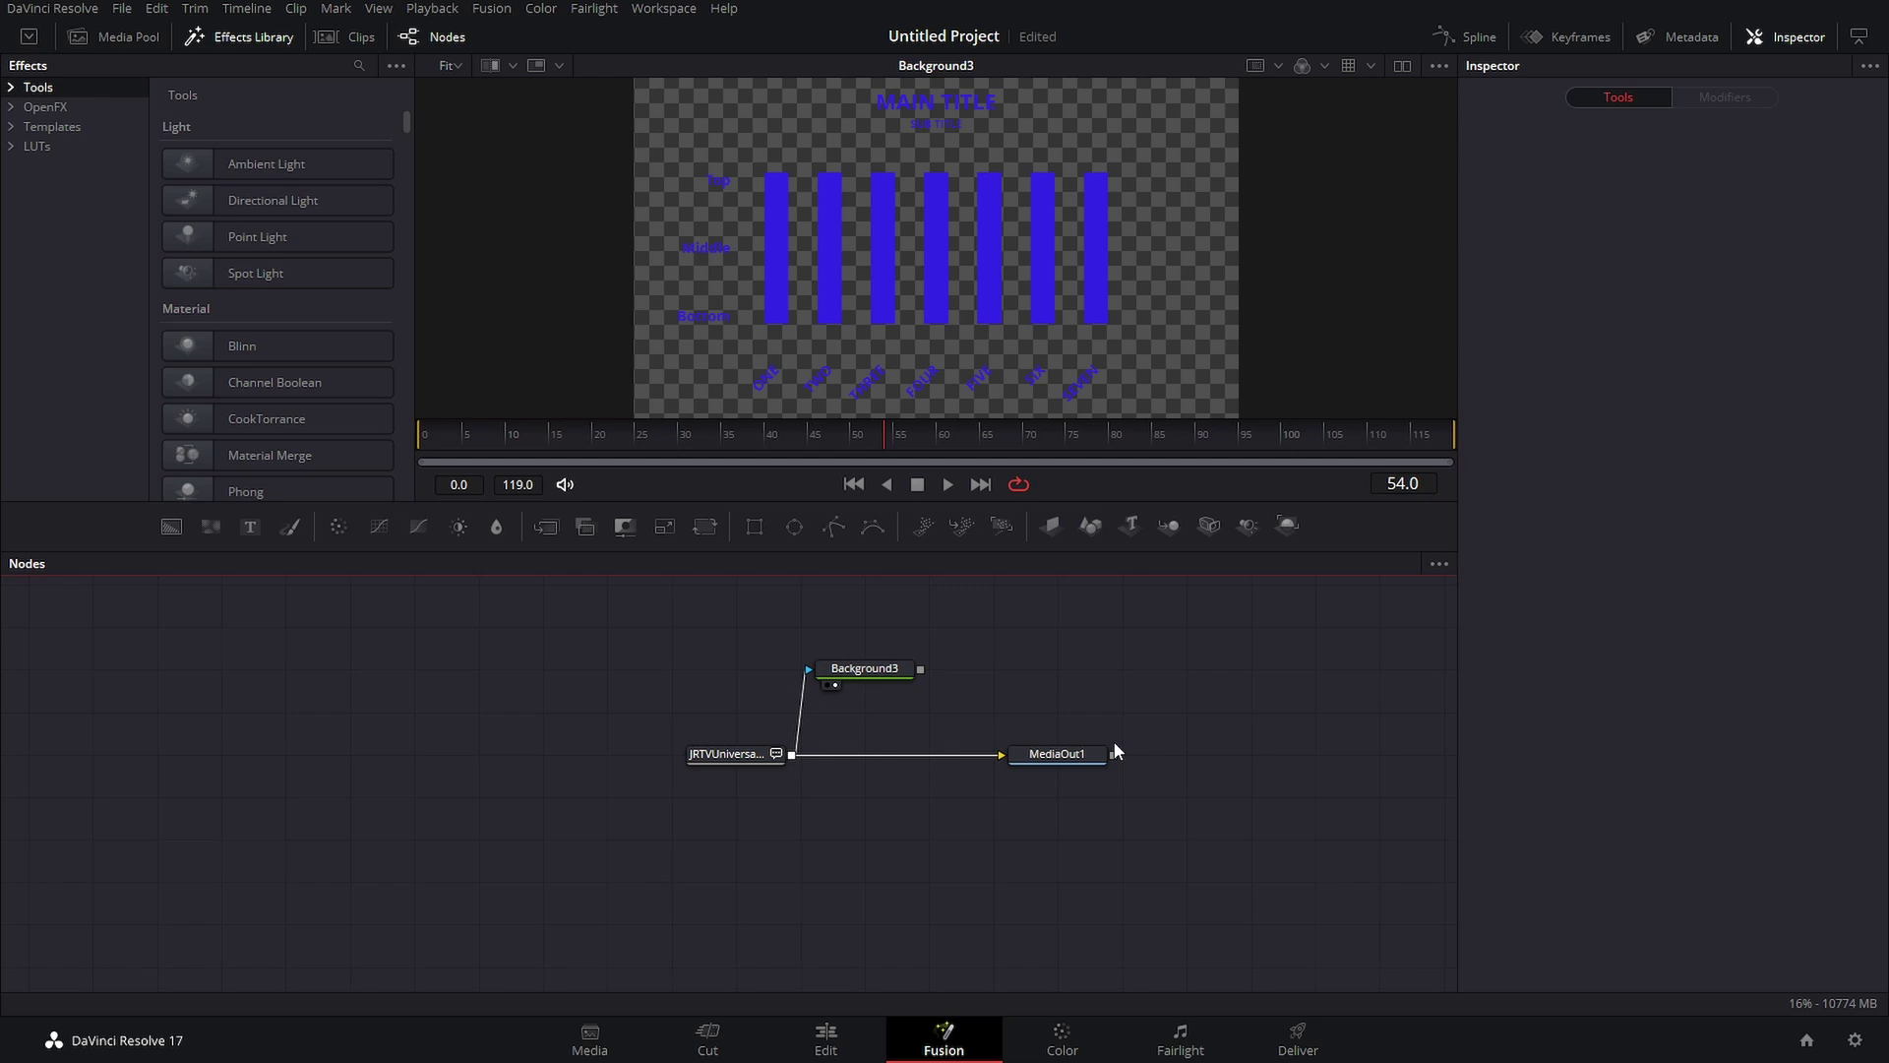
{"action": "scroll", "coordinate": [1113, 741], "scroll_direction": "up", "scroll_amount": 3}
{"action": "scroll", "coordinate": [1070, 864], "scroll_direction": "down", "scroll_amount": 2}
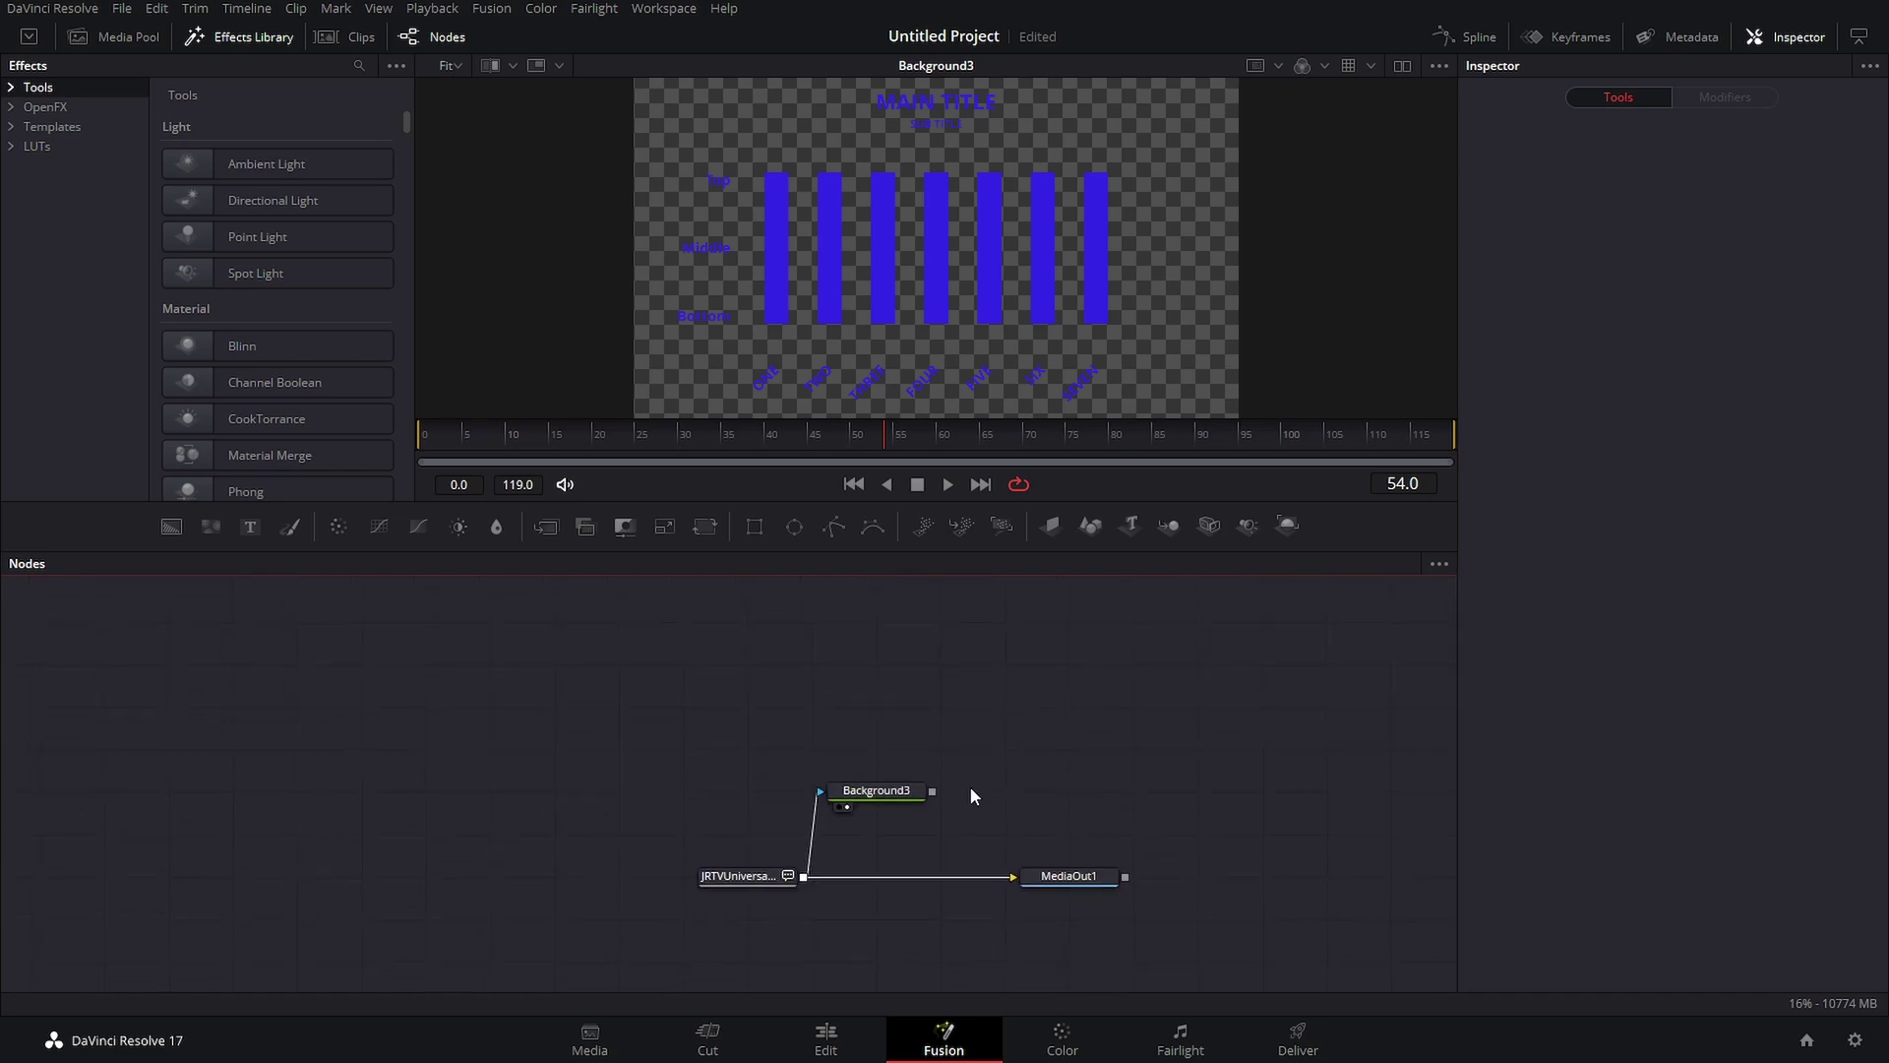
Merge Background3 over the title with Merge1 and route Merge1 into MediaOut1.
{"action": "left_click_drag", "start_coordinate": [932, 791], "coordinate": [1100, 779]}
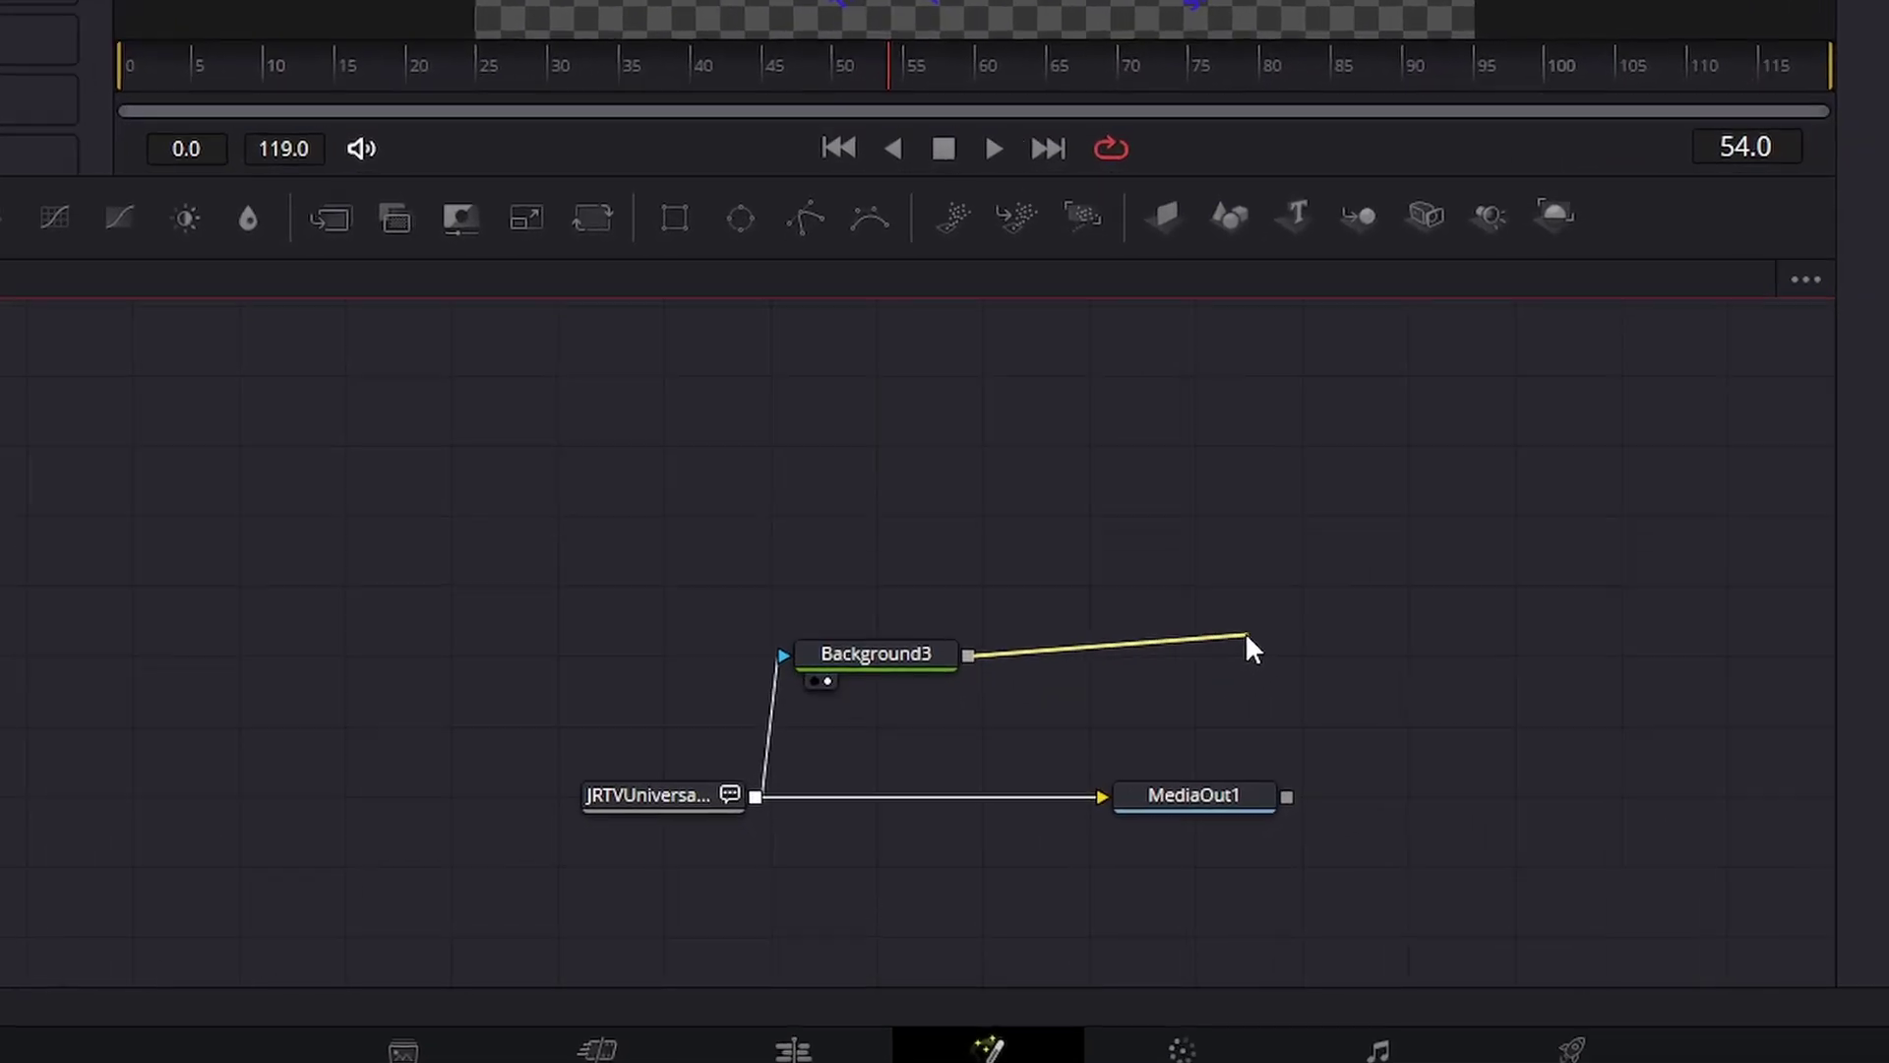
{"action": "left_click_drag", "start_coordinate": [1244, 635], "coordinate": [716, 736]}
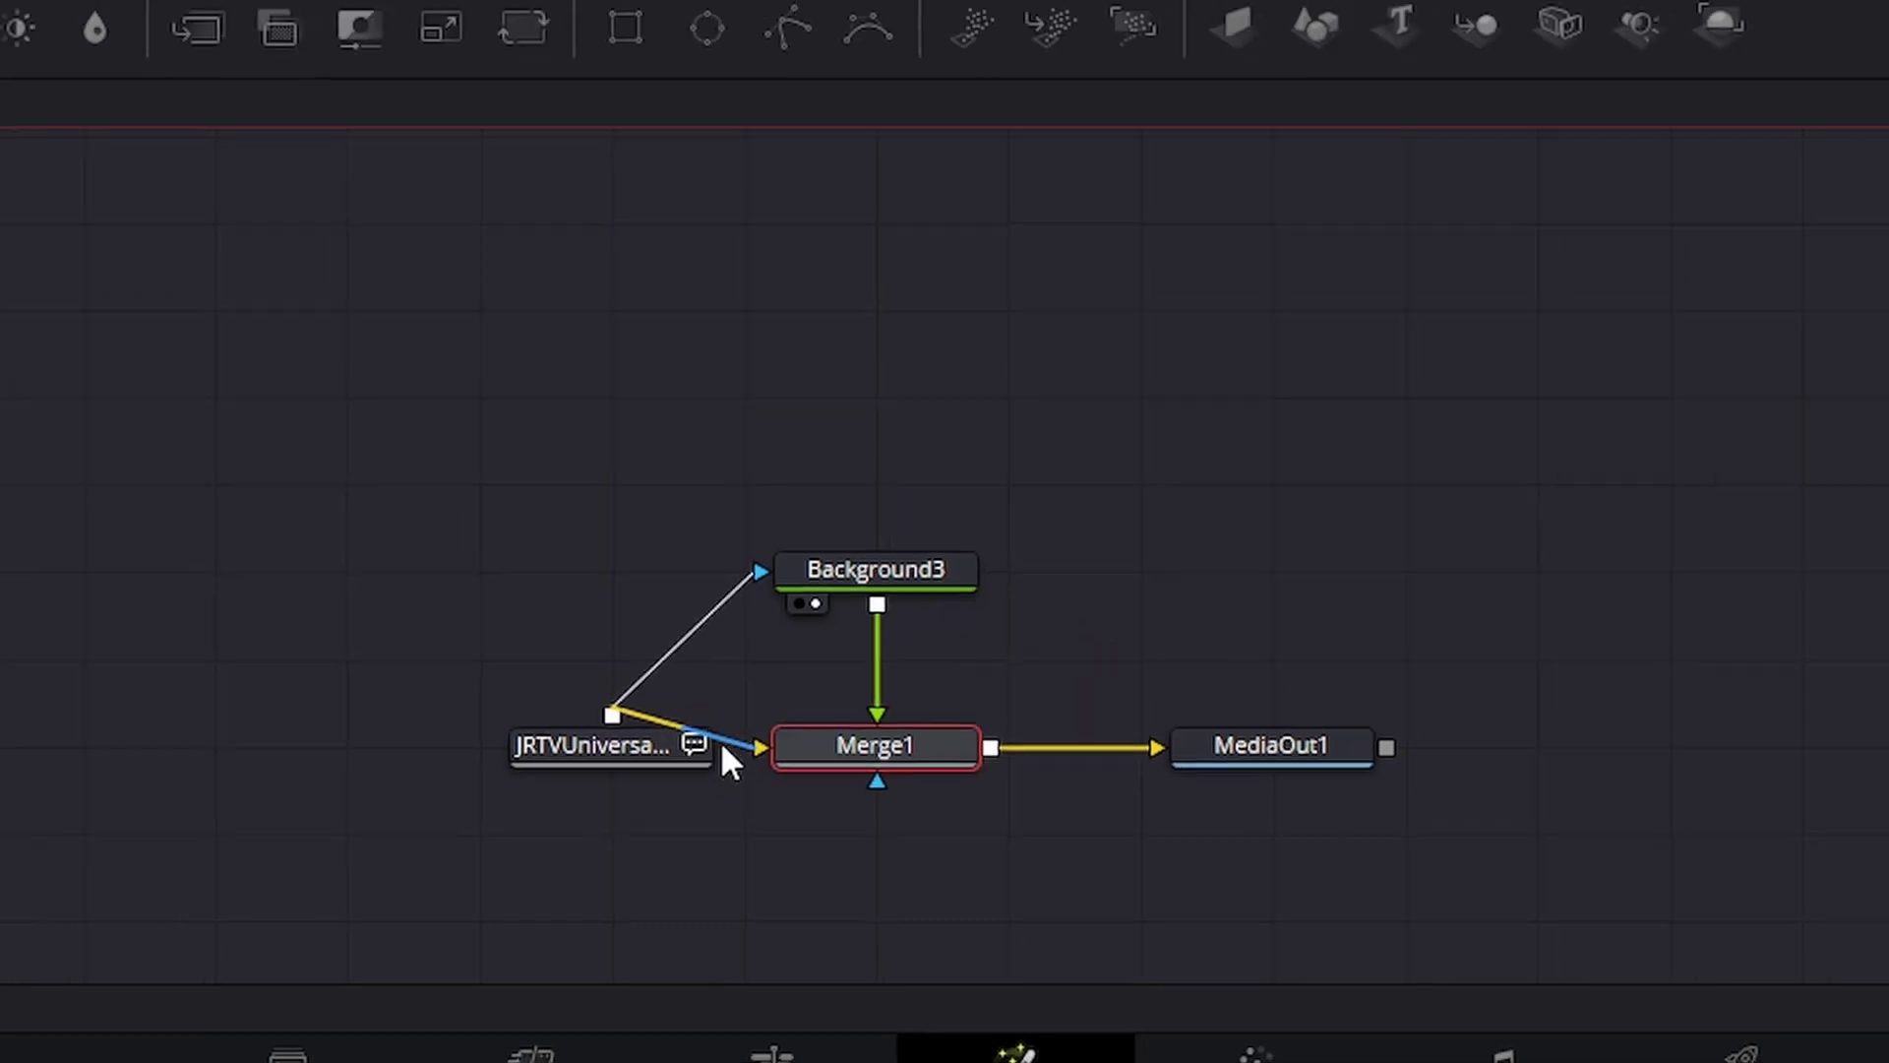
{"action": "left_click", "coordinate": [710, 745]}
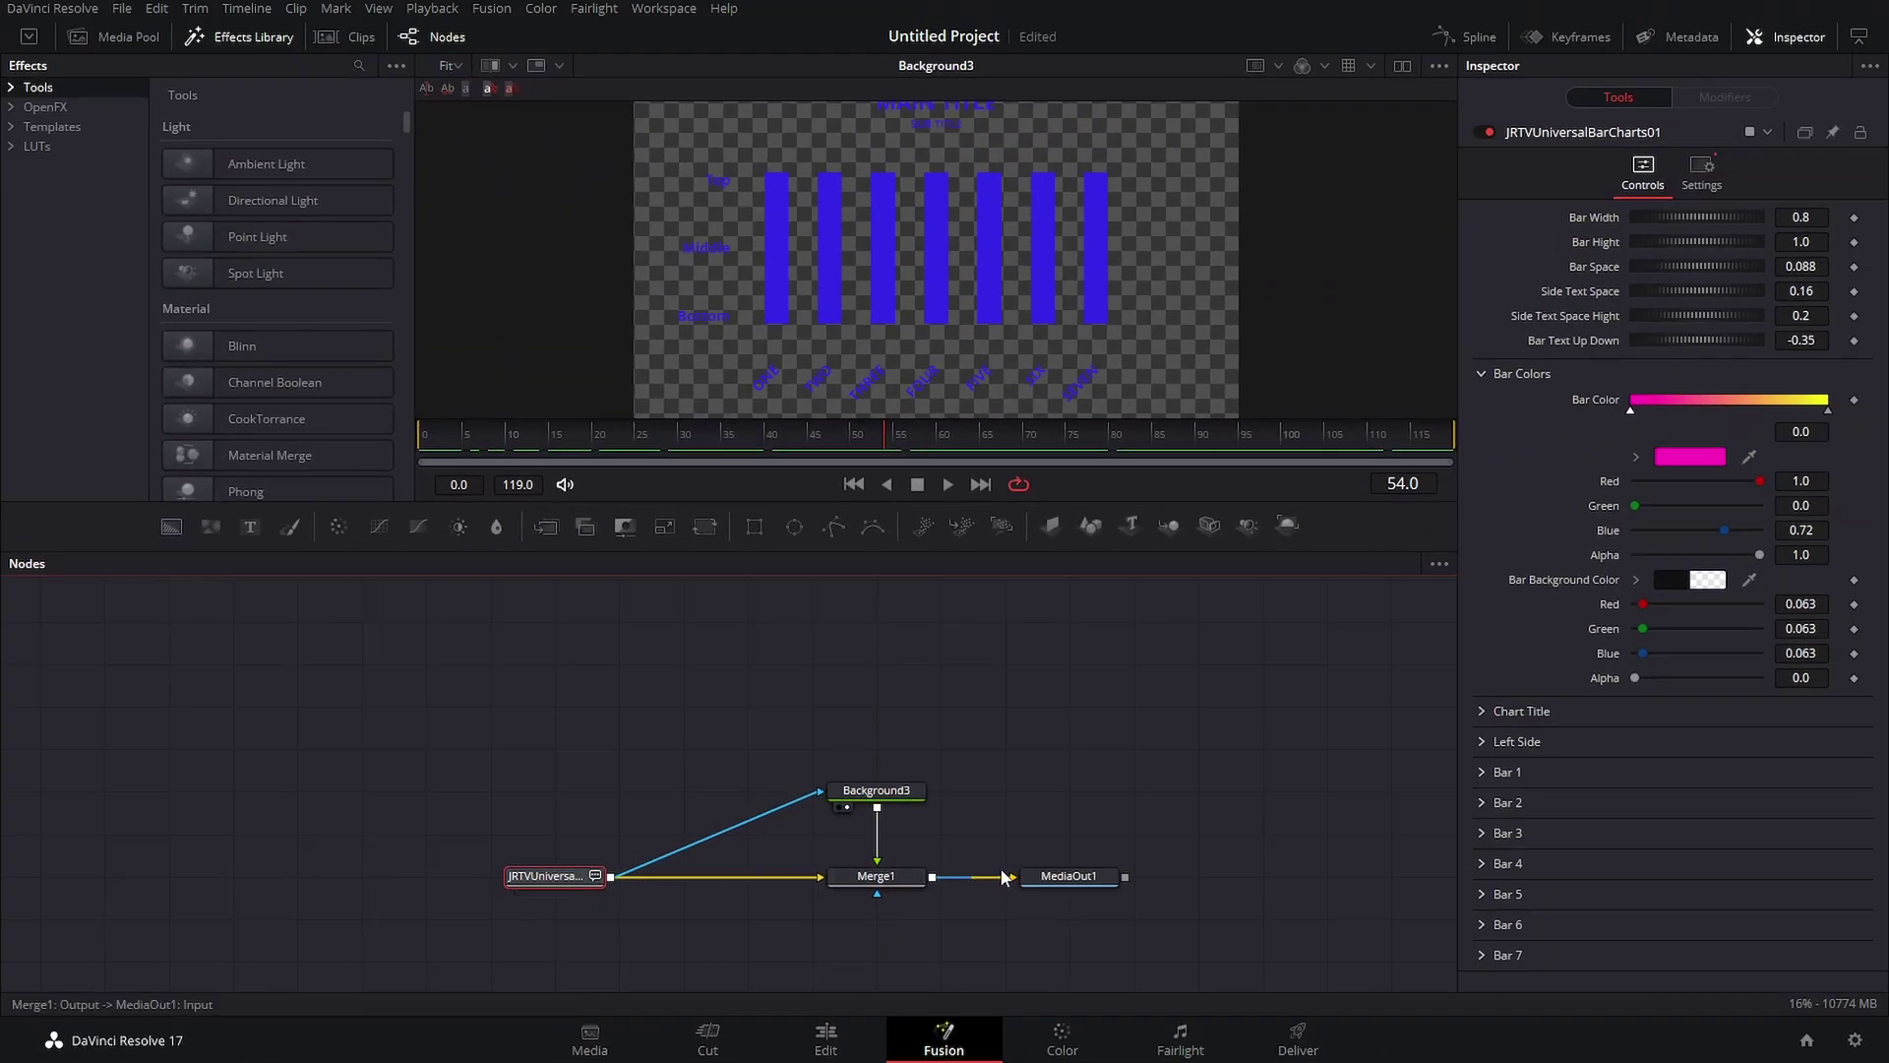
{"action": "left_click_drag", "start_coordinate": [1003, 875], "coordinate": [1217, 886]}
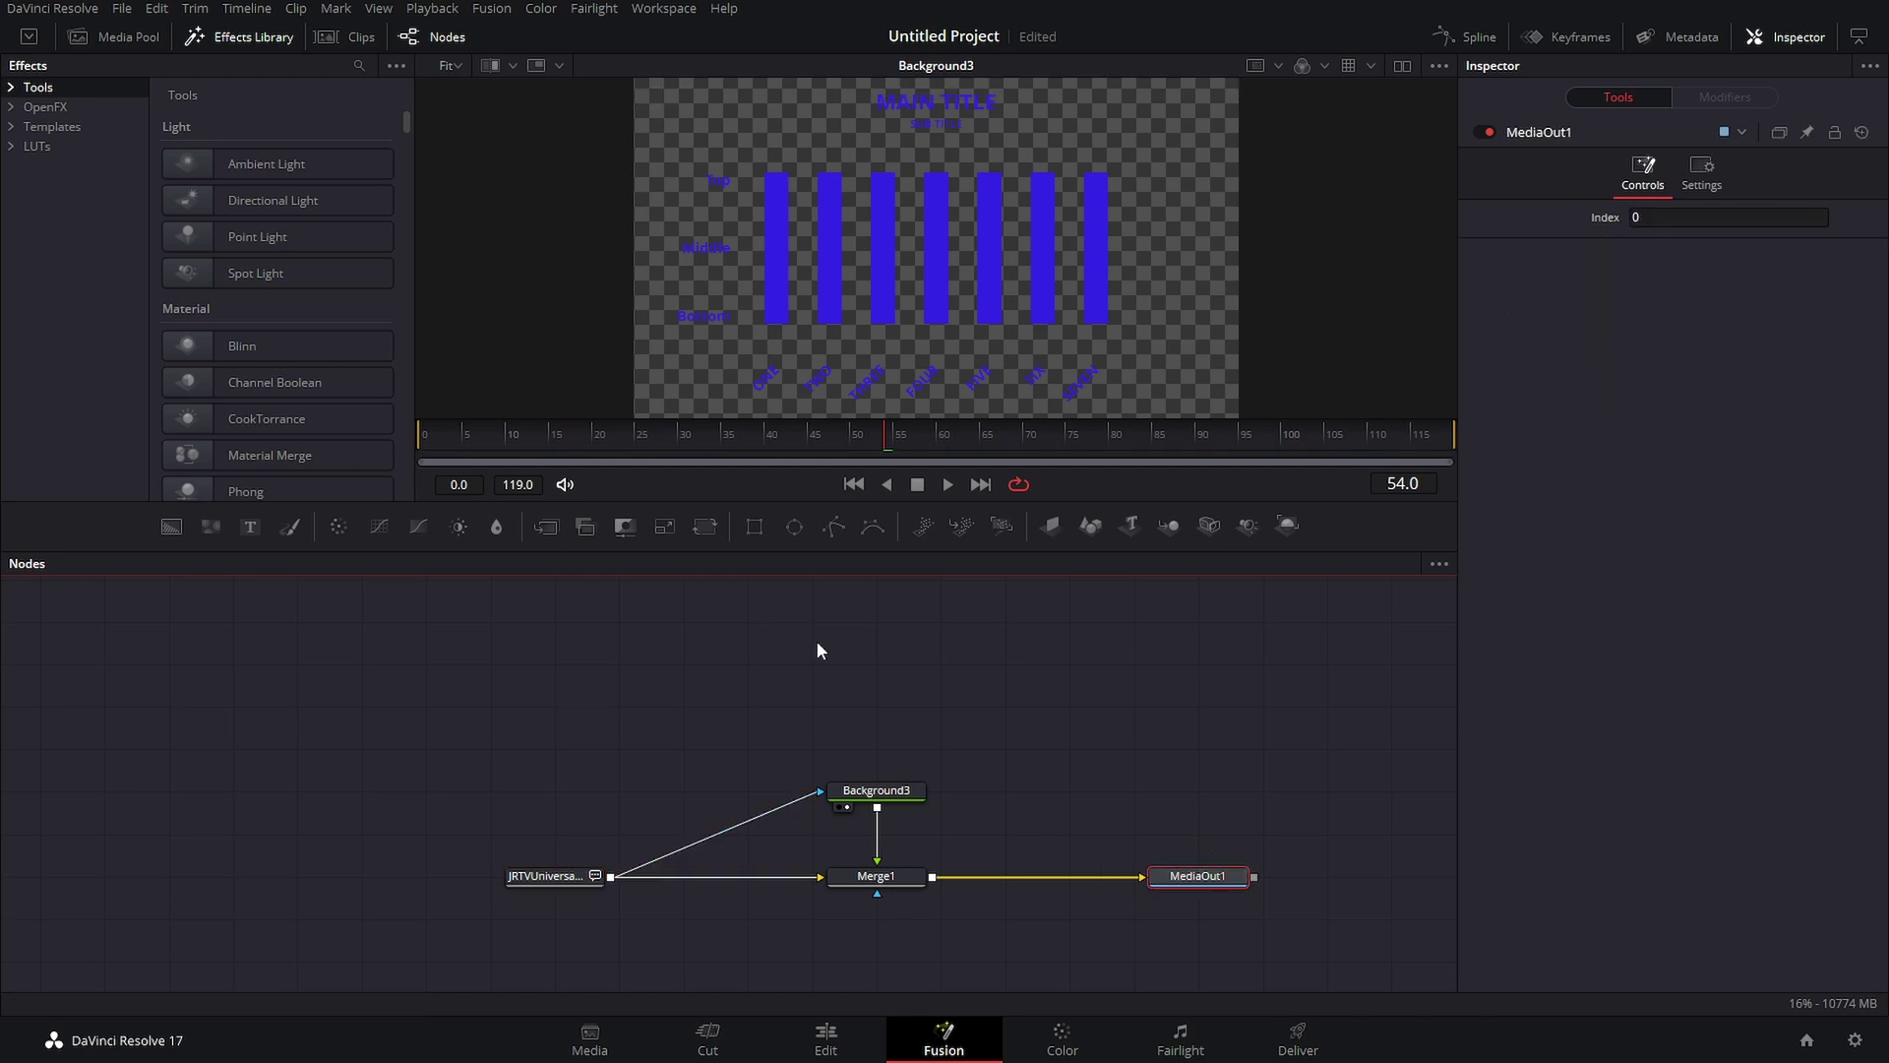
{"action": "left_click", "coordinate": [909, 822]}
Add a Rectangle3 mask node below Merge1 in the node graph.
{"action": "scroll", "coordinate": [962, 639], "scroll_direction": "down", "scroll_amount": 3}
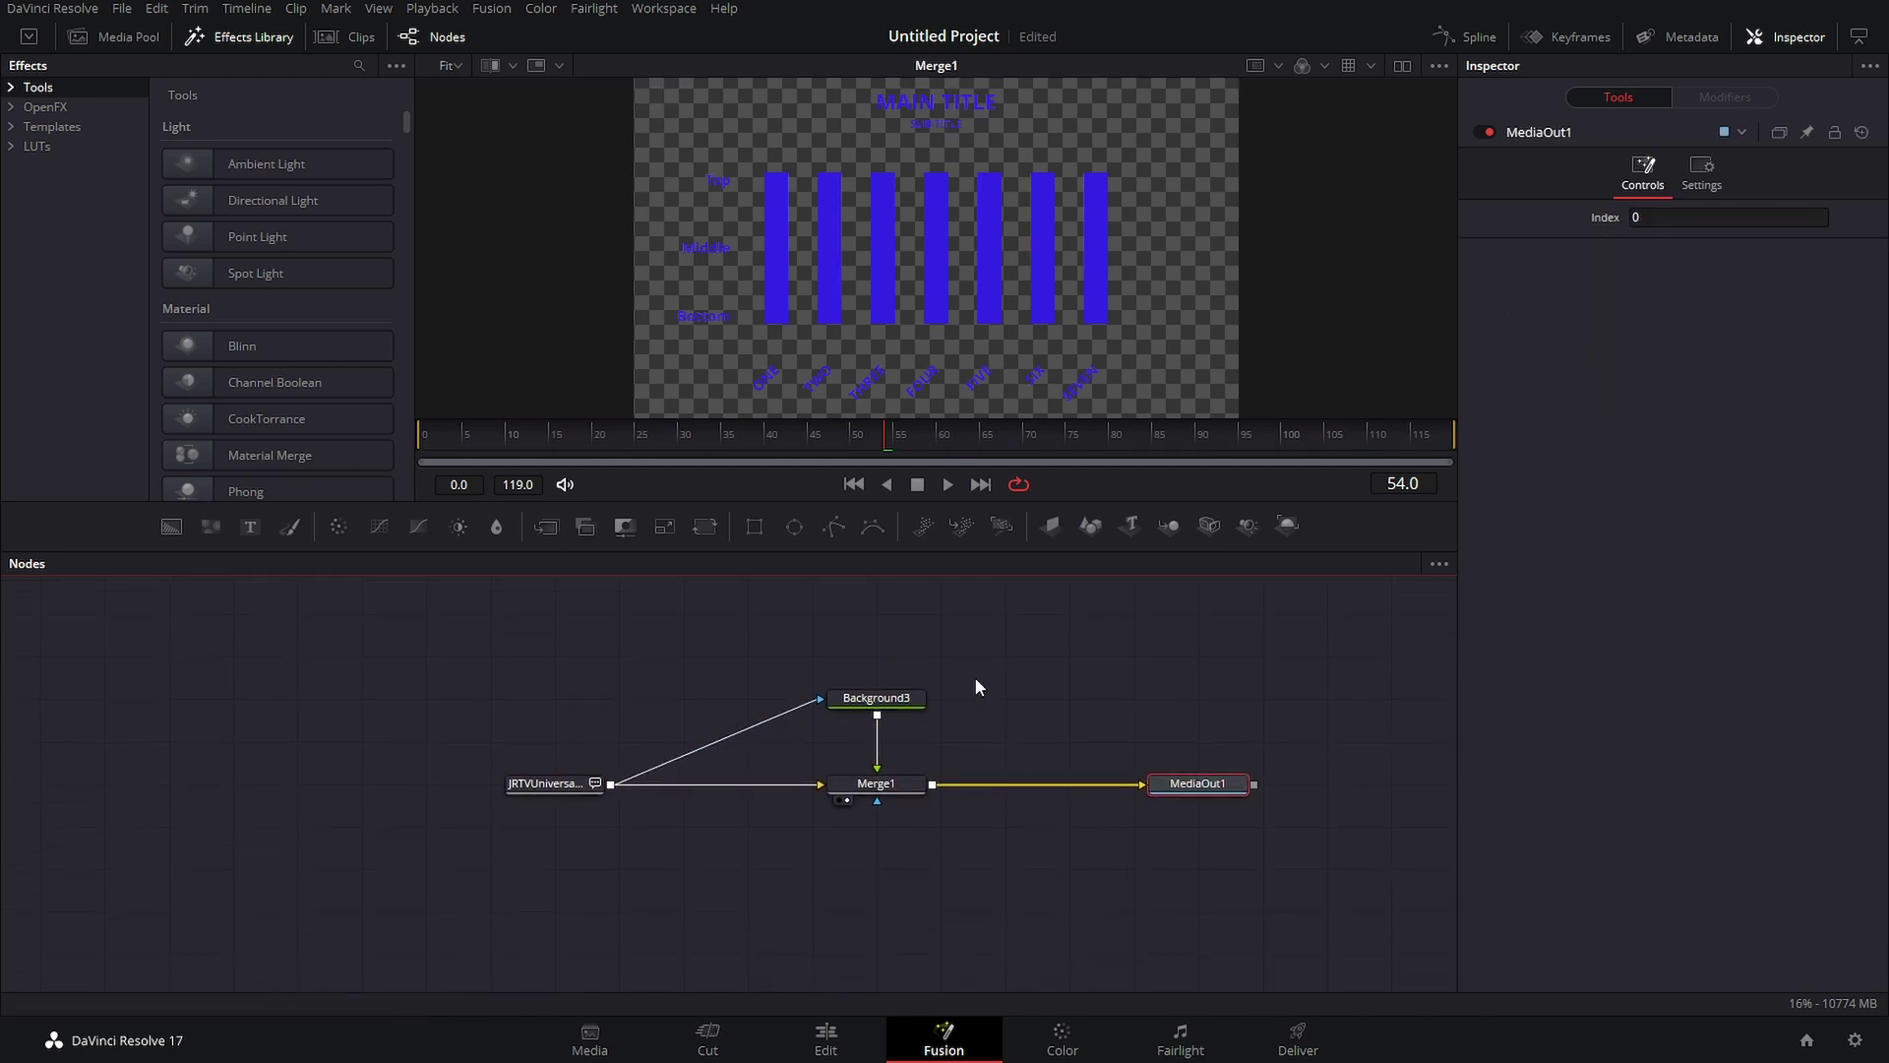
{"action": "left_click_drag", "start_coordinate": [755, 525], "coordinate": [882, 870]}
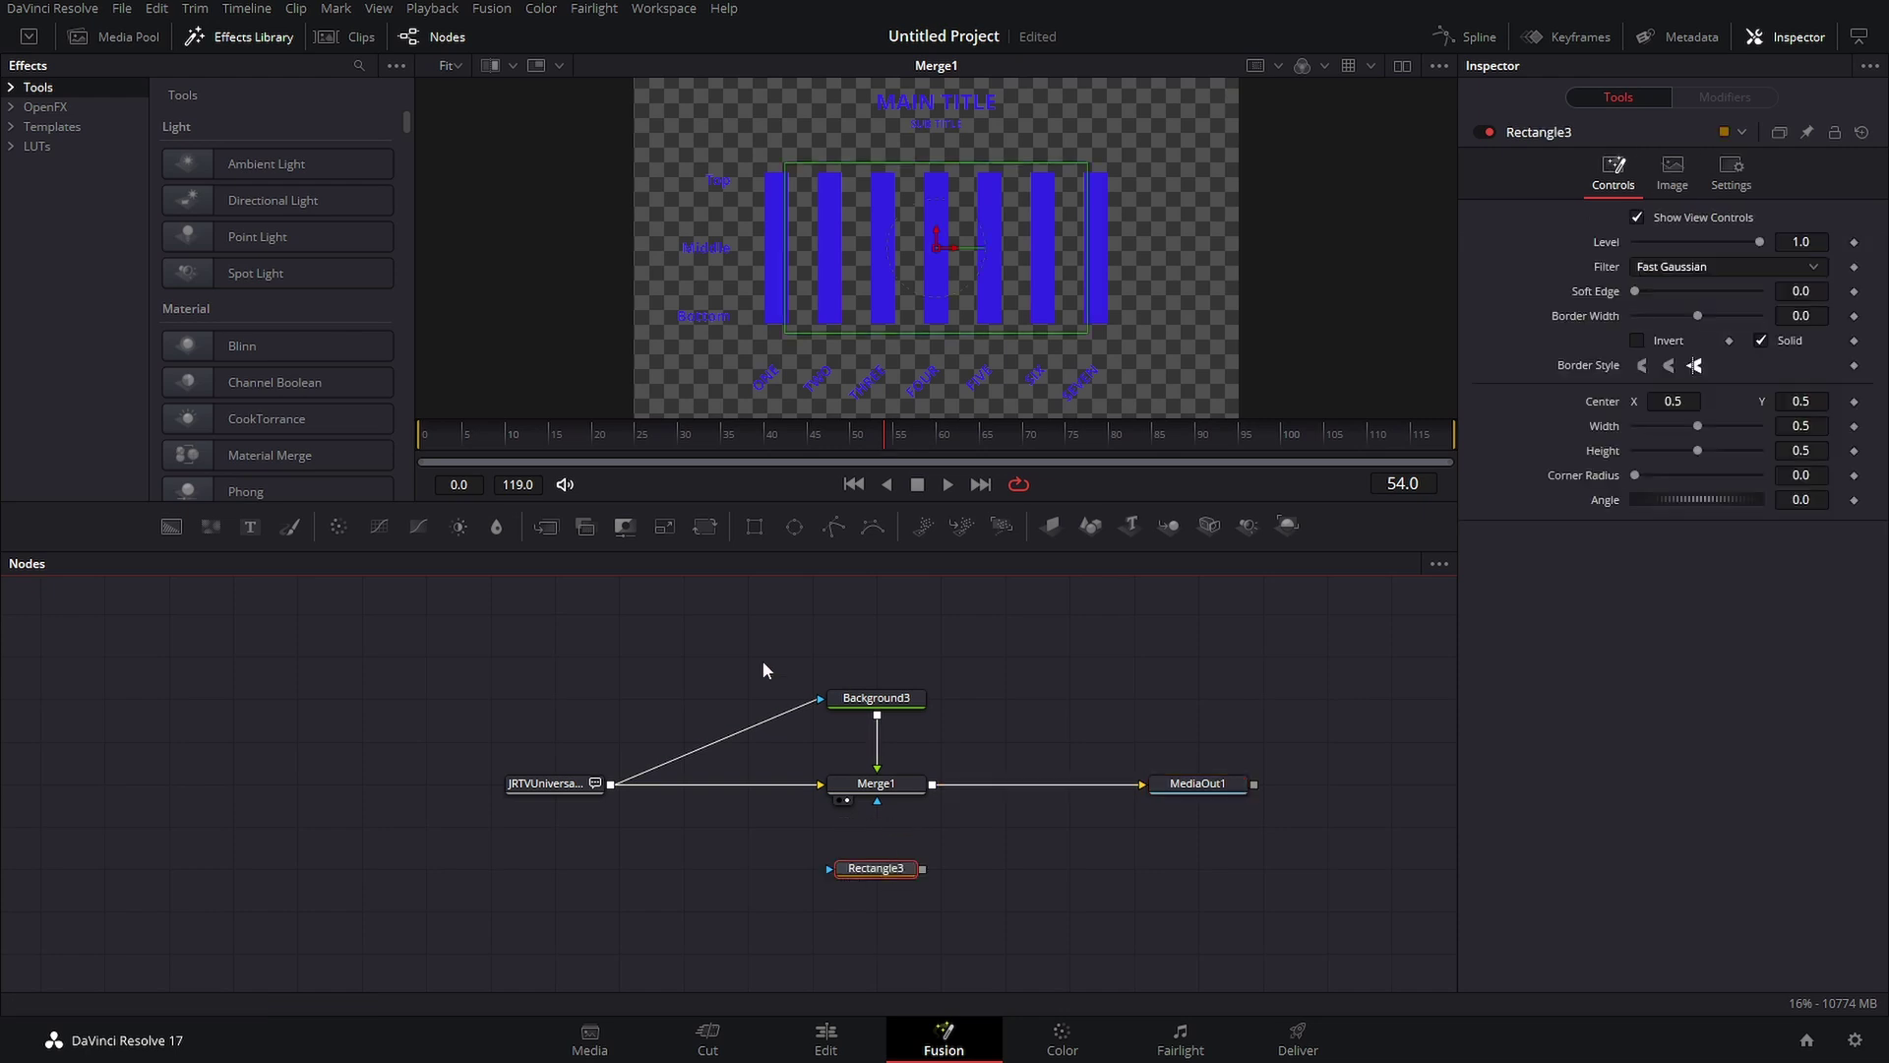
{"action": "left_click", "coordinate": [881, 783]}
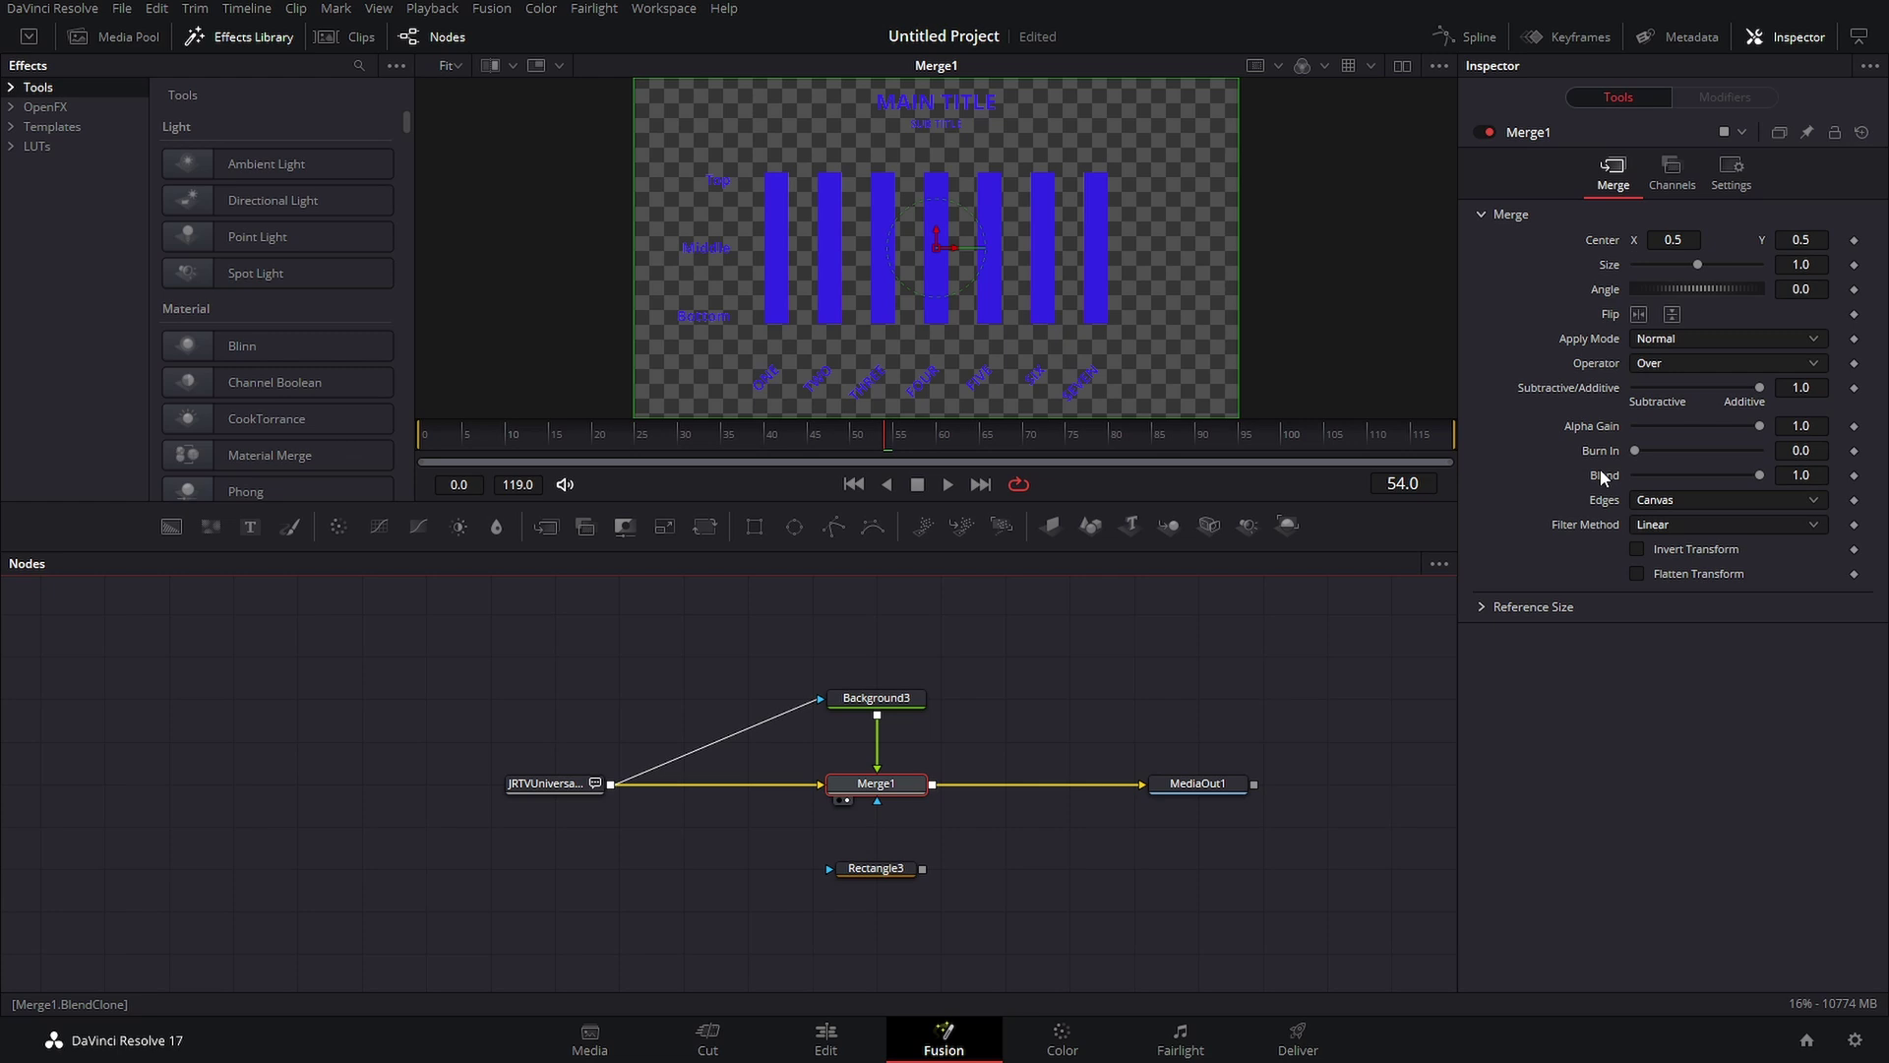
Preview the original title, the blue layer alone, and the merged result in the viewer.
{"action": "left_click", "coordinate": [517, 799]}
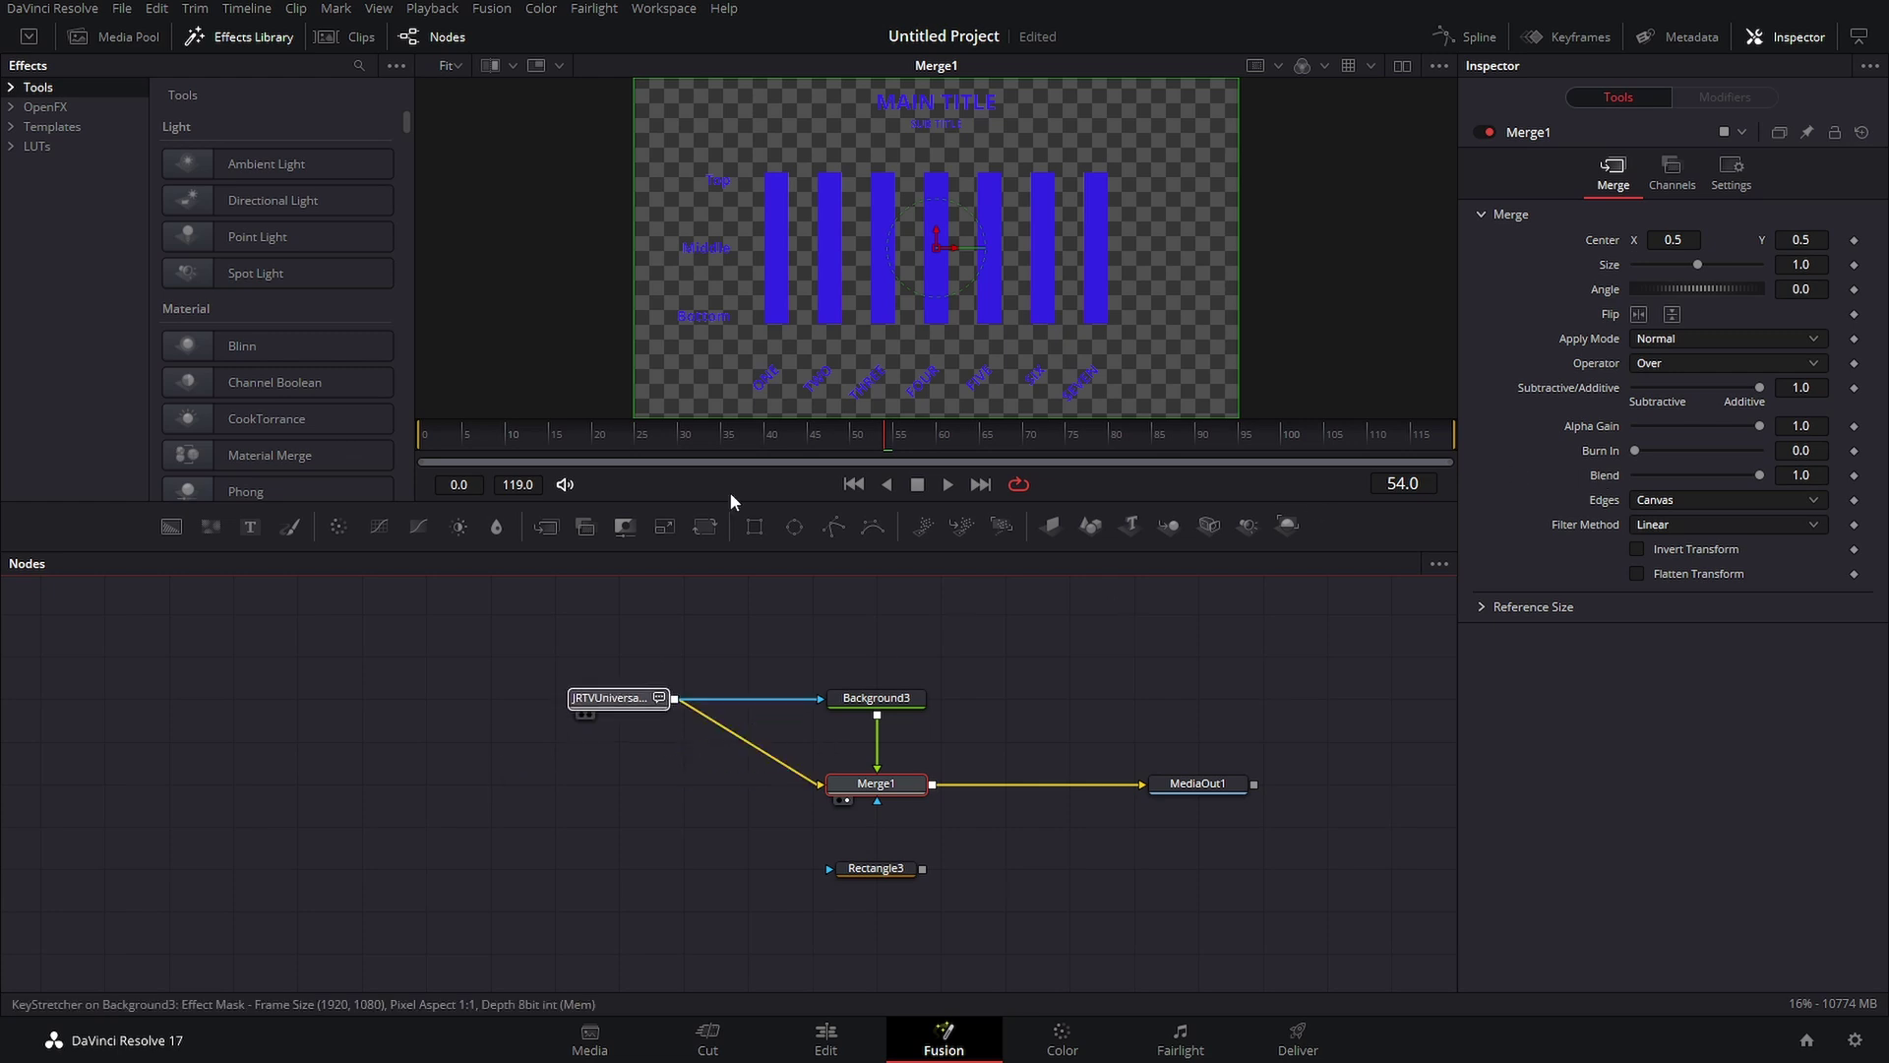
{"action": "key", "text": "1"}
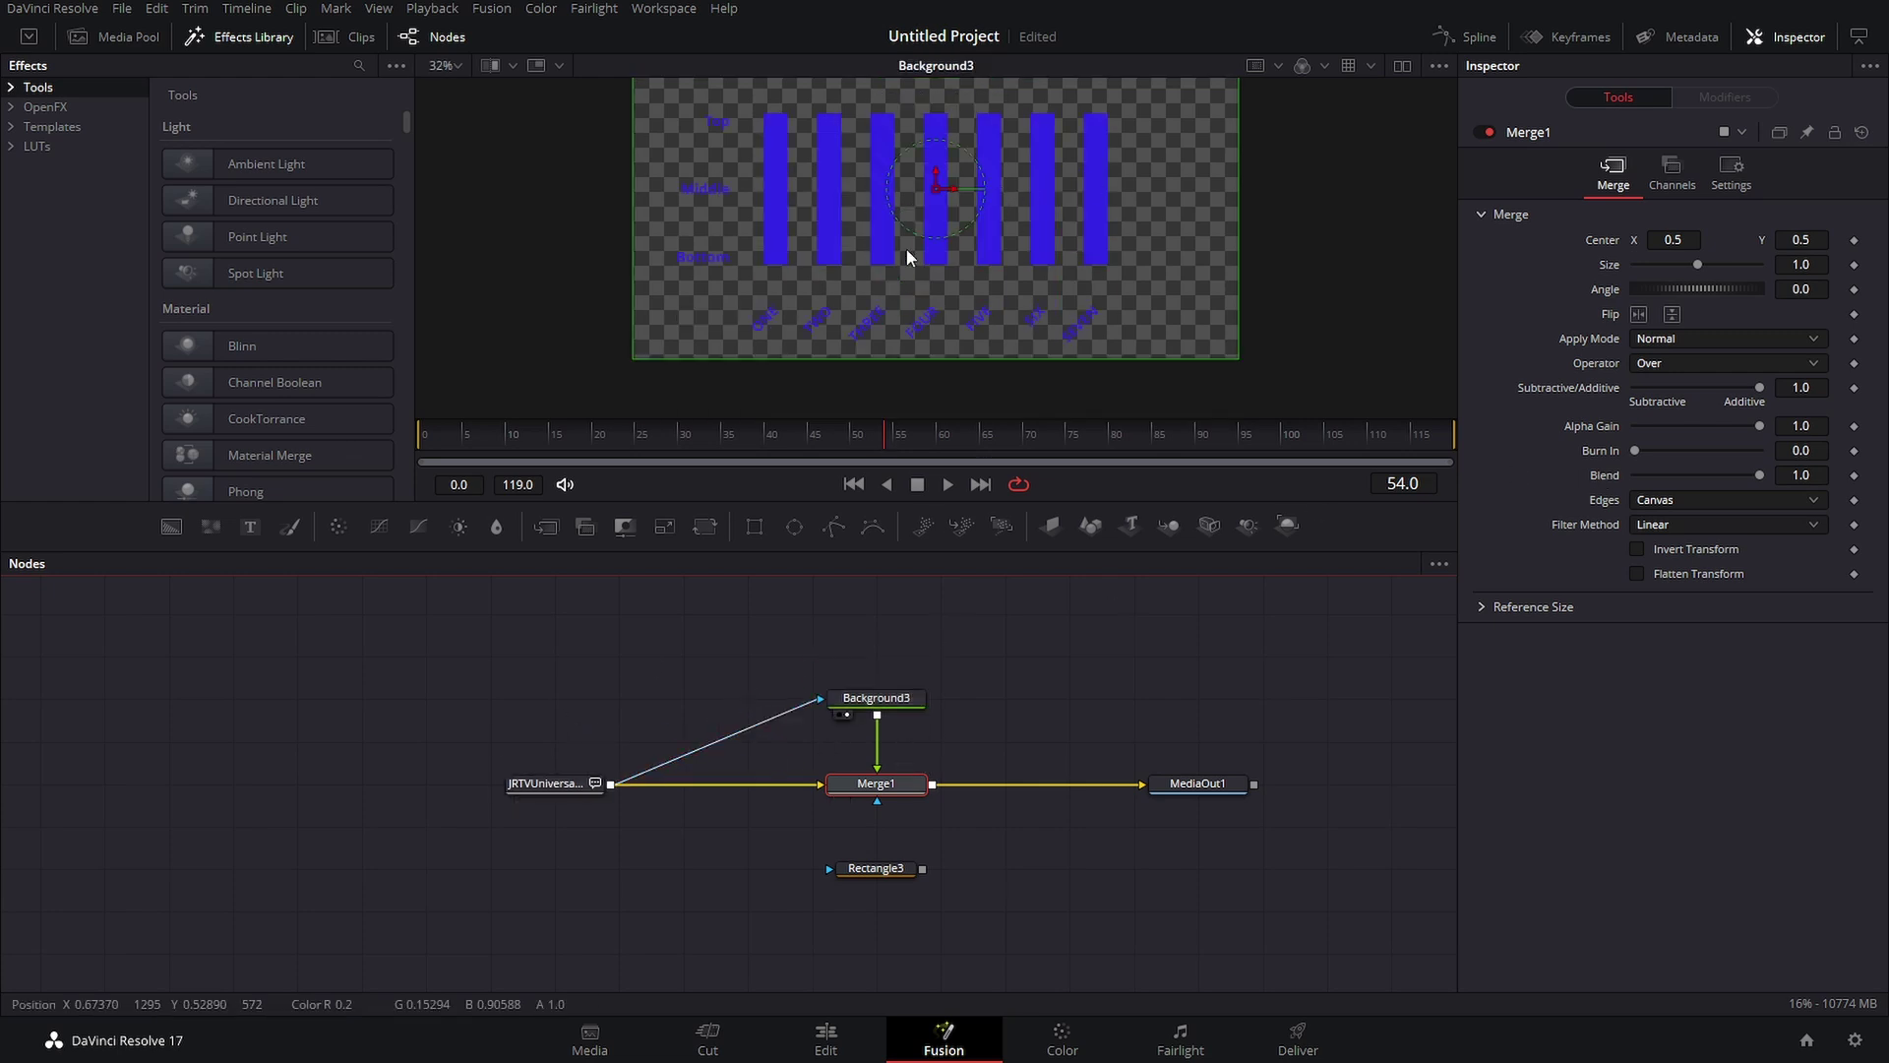
{"action": "left_click_drag", "start_coordinate": [888, 784], "coordinate": [885, 190]}
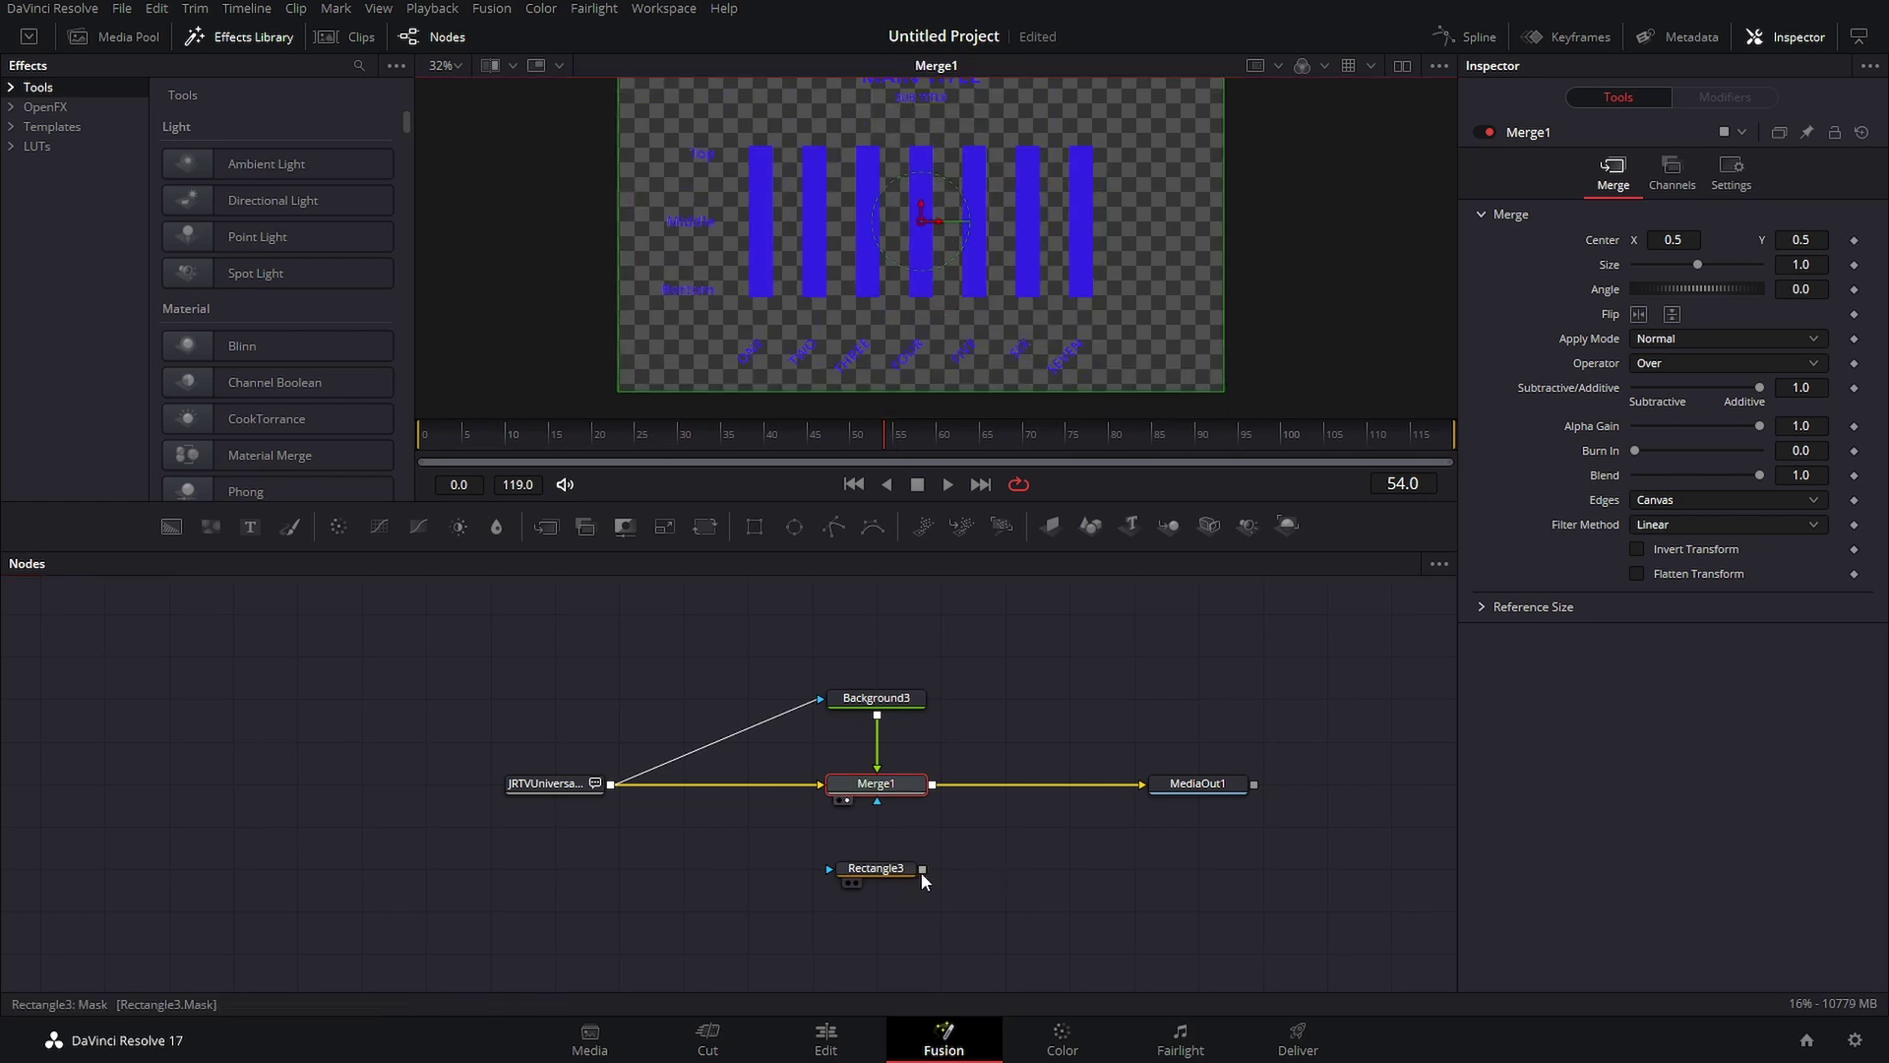
Mask Merge1 with Rectangle3, narrowed to width 0.097402 at X 0.319805 over bar TWO.
{"action": "left_click_drag", "start_coordinate": [922, 869], "coordinate": [877, 799]}
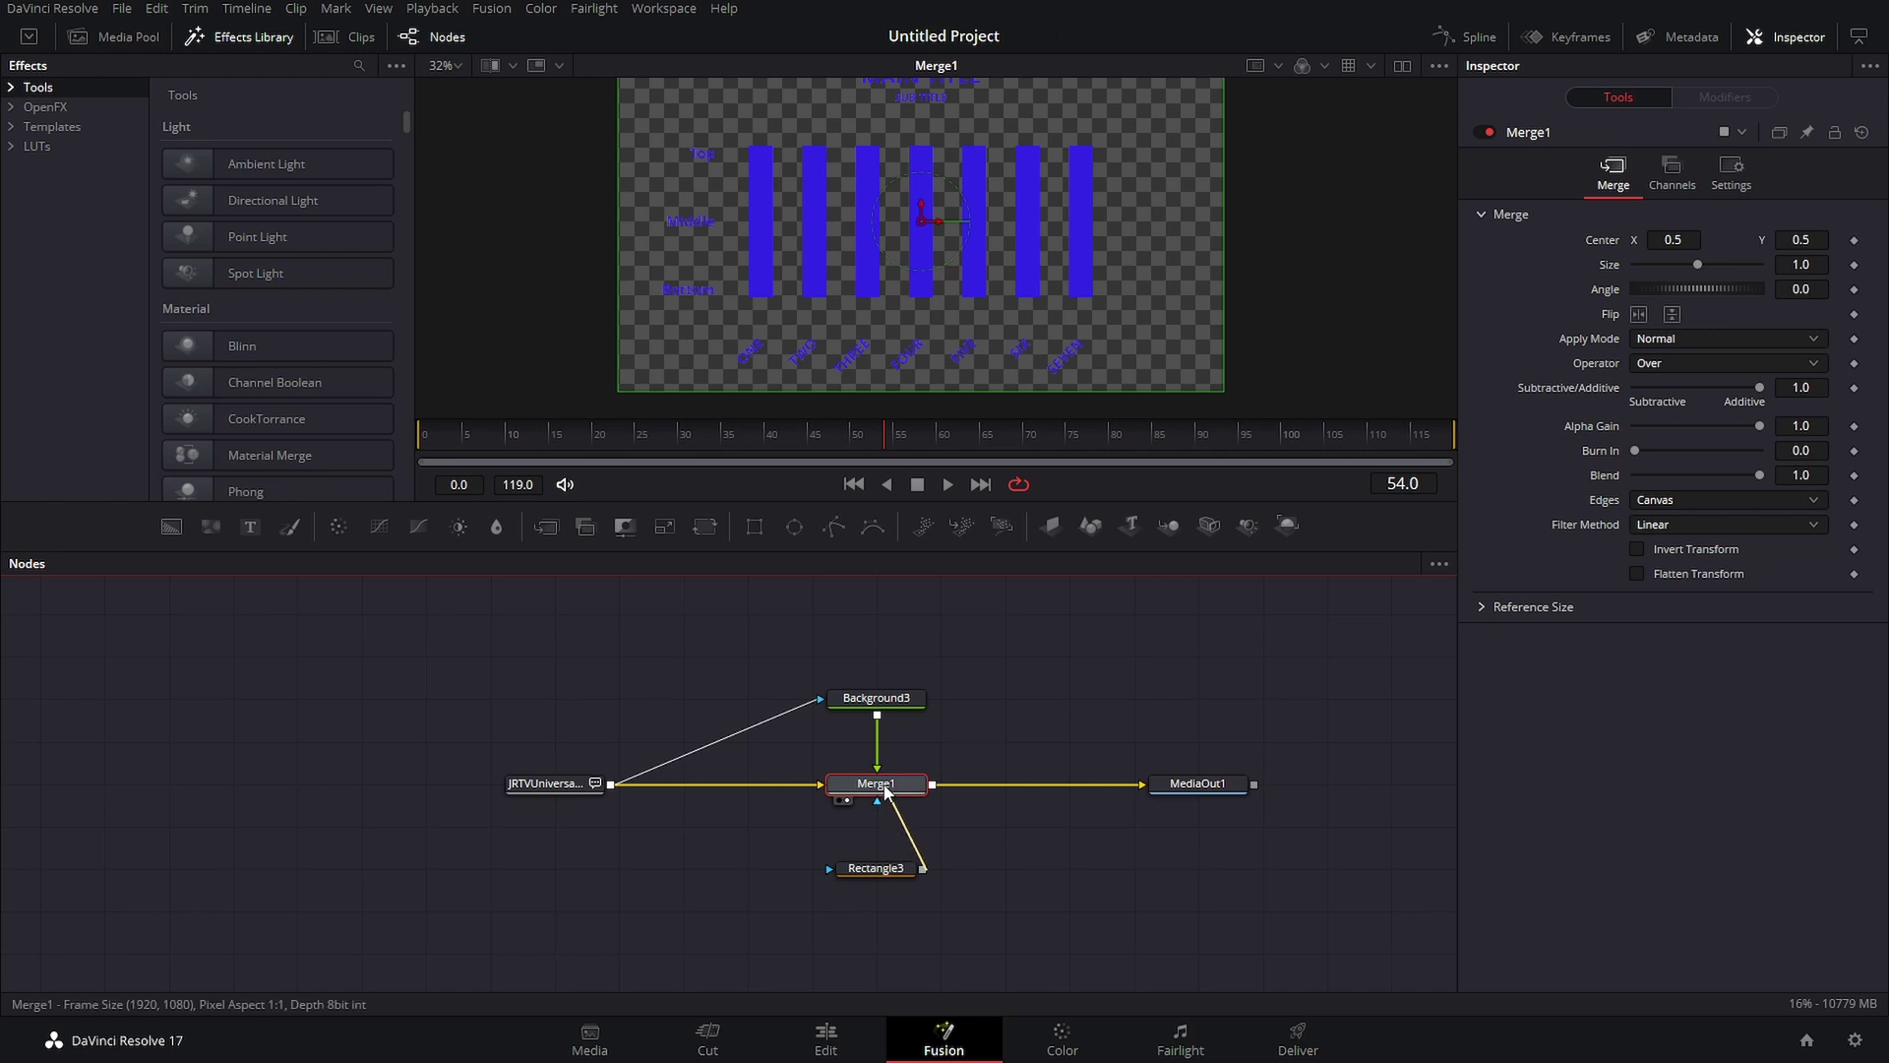
{"action": "left_click", "coordinate": [871, 867]}
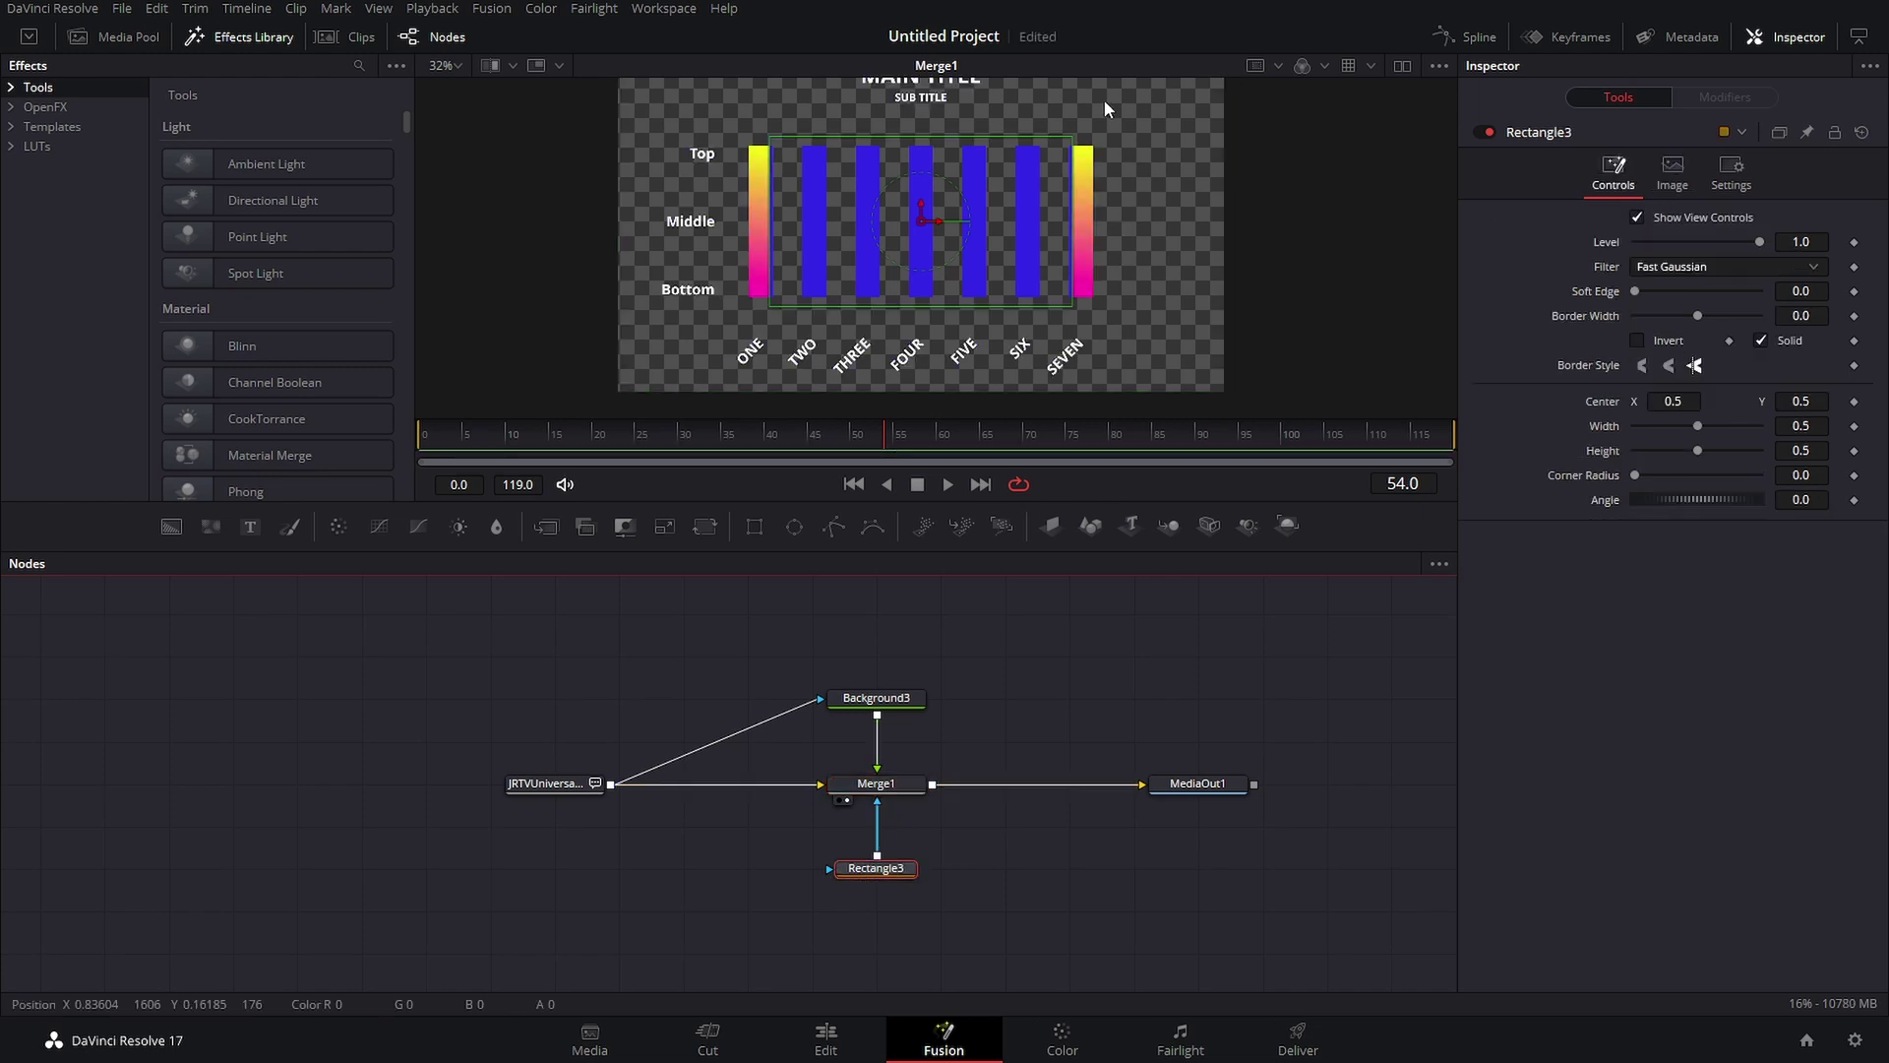
{"action": "left_click_drag", "start_coordinate": [1074, 246], "coordinate": [830, 227]}
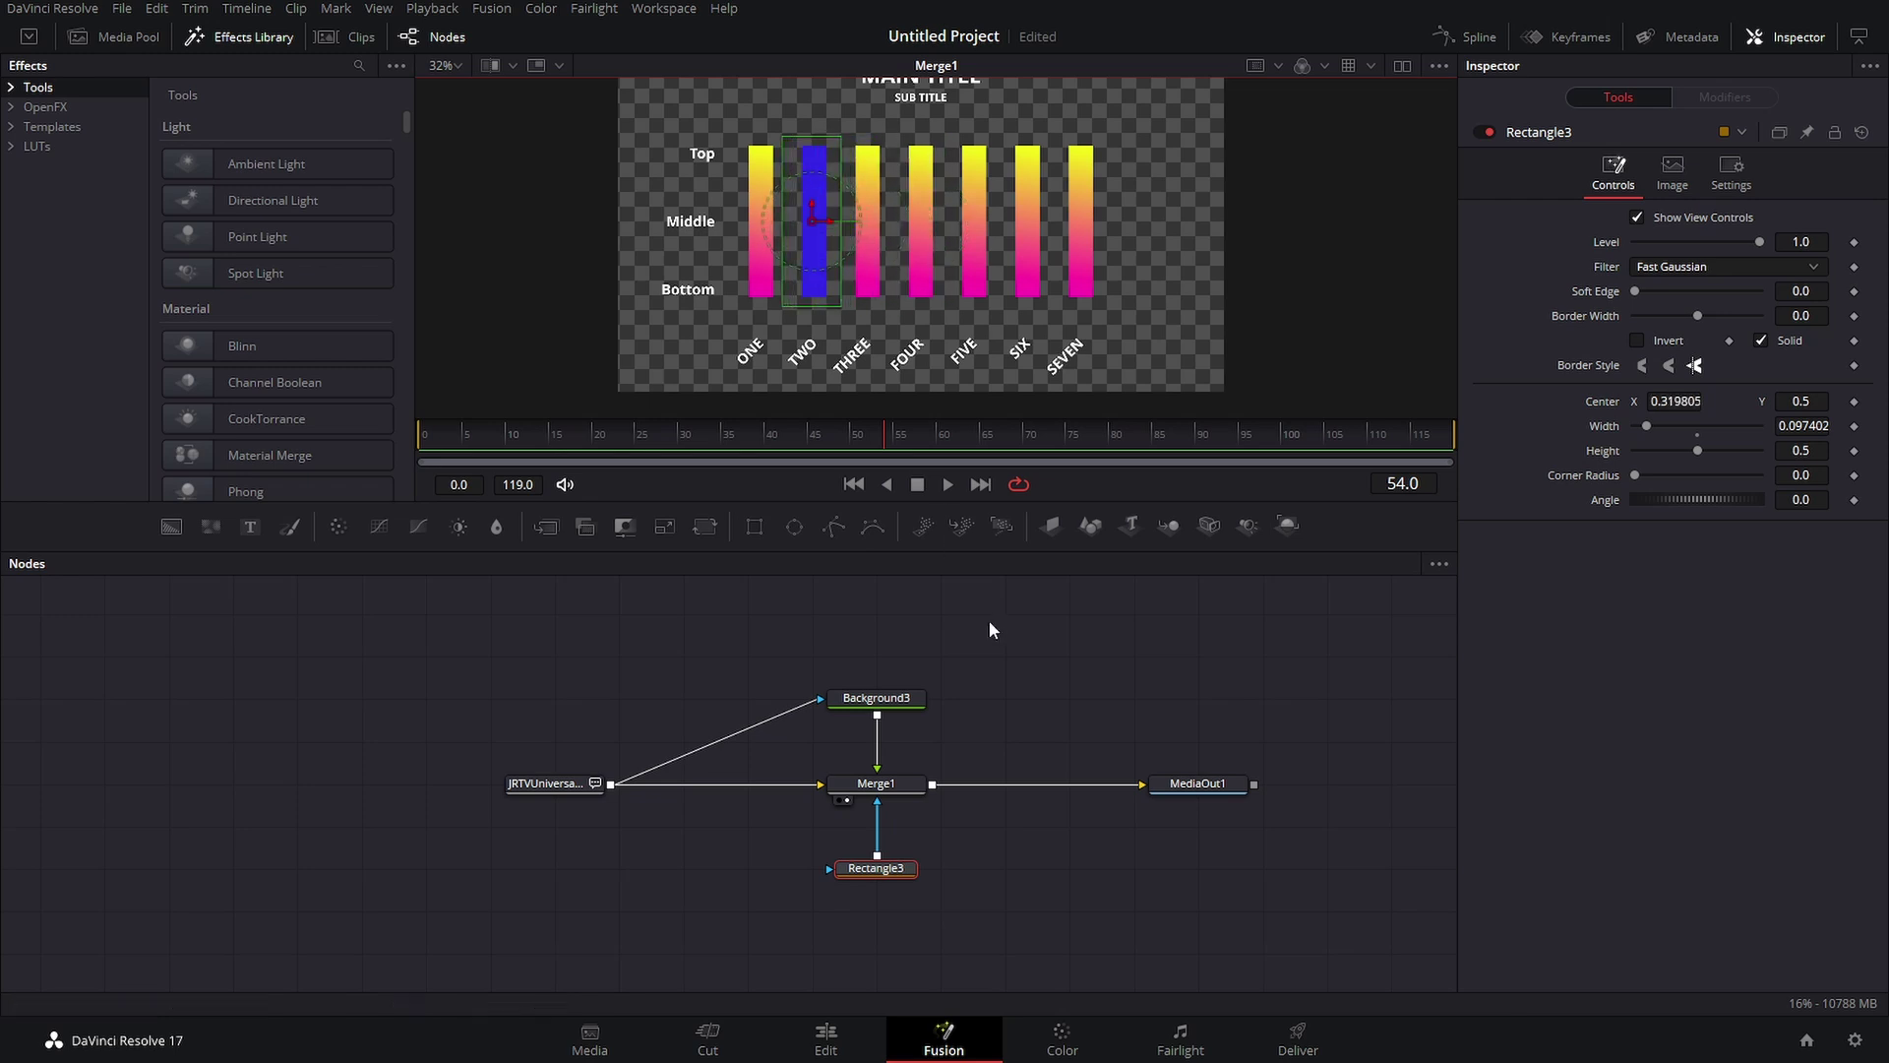
{"action": "left_click", "coordinate": [1101, 723]}
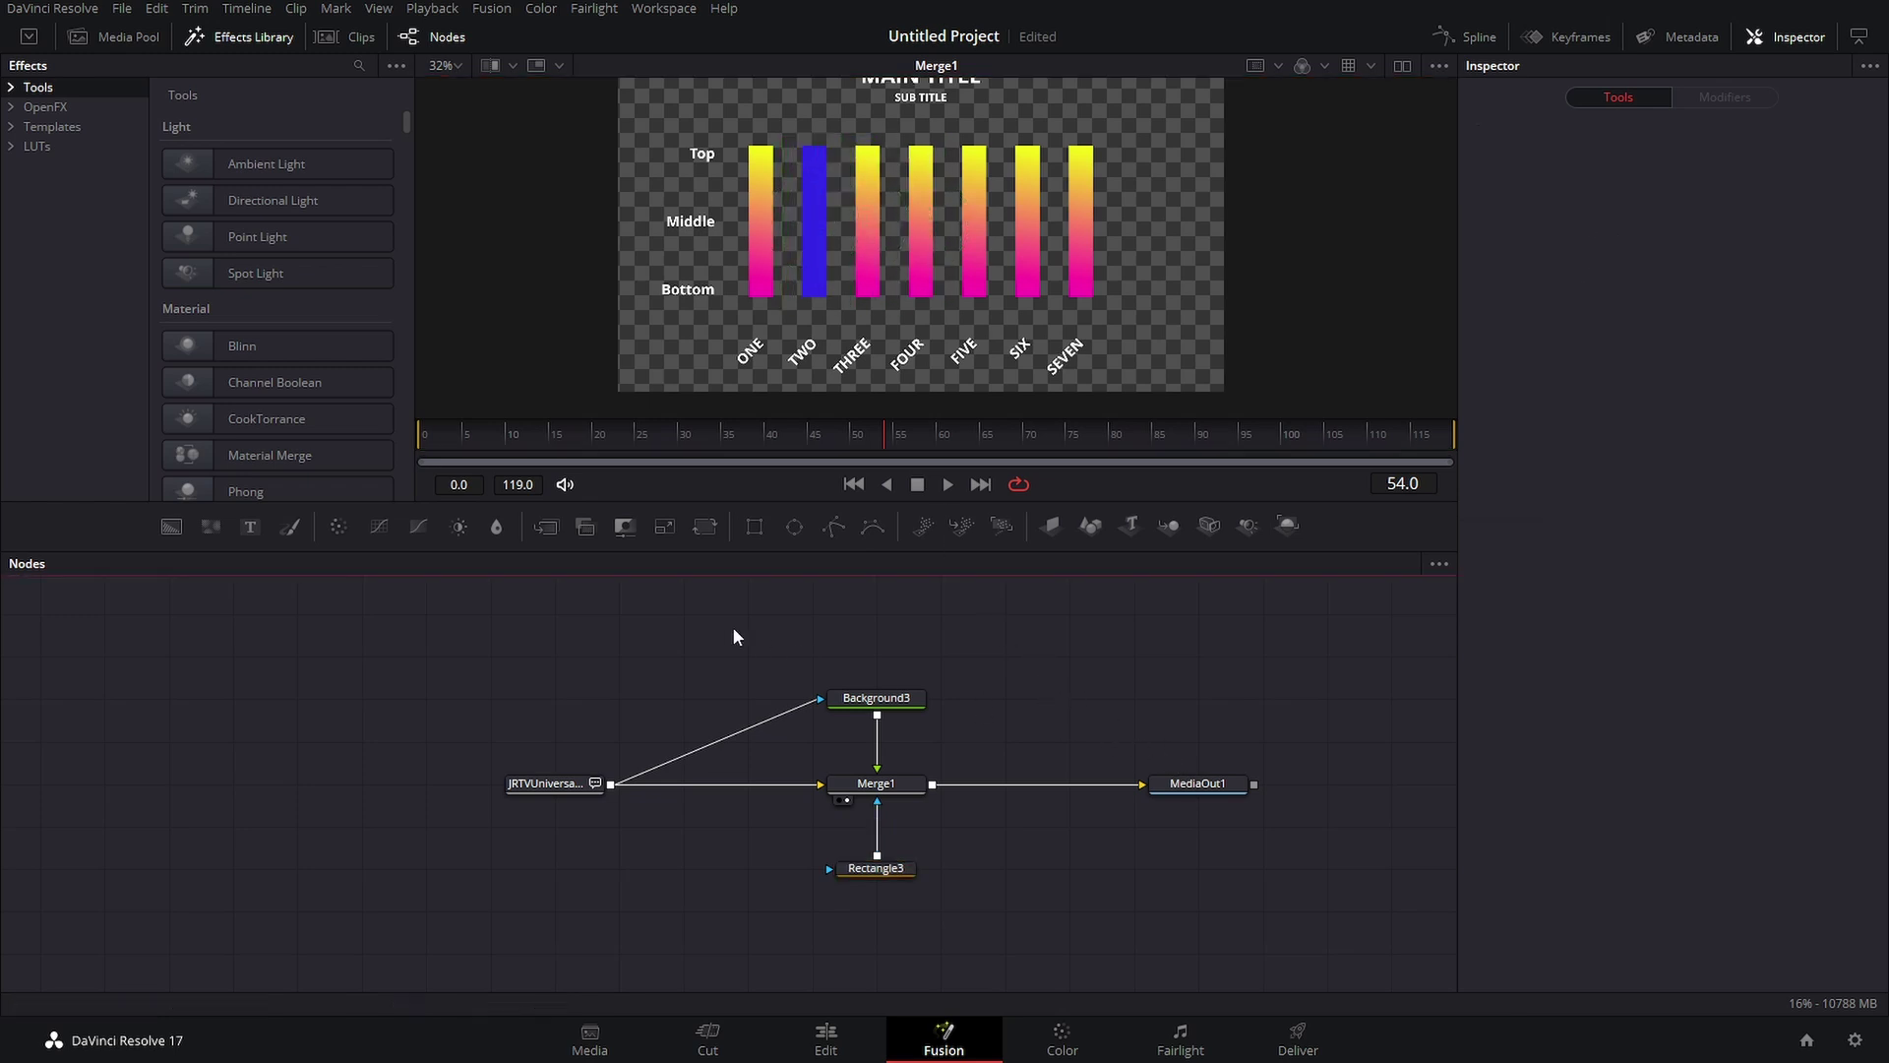
Add Background4 through Merge5 to MediaOut1, masked by Rectangle4 over the SEVEN bar.
{"action": "left_click_drag", "start_coordinate": [185, 529], "coordinate": [1013, 696]}
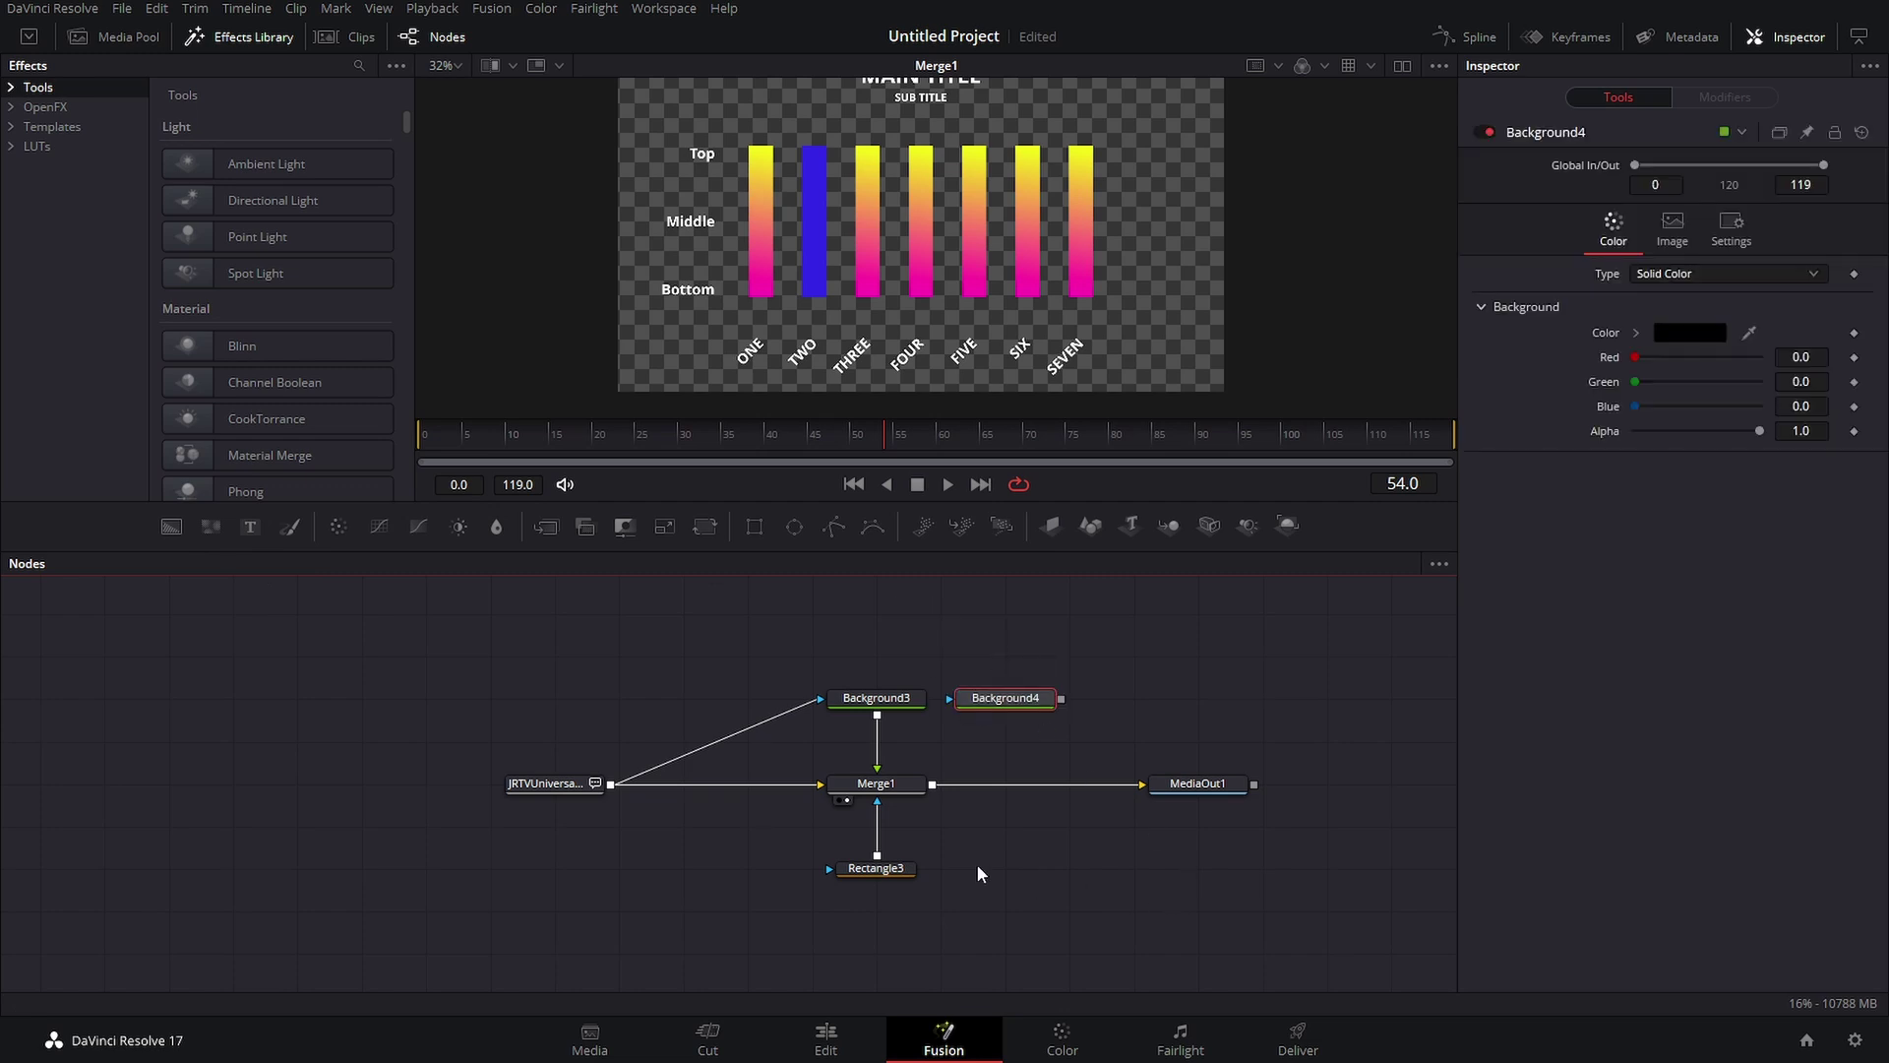
{"action": "left_click_drag", "start_coordinate": [628, 783], "coordinate": [945, 784]}
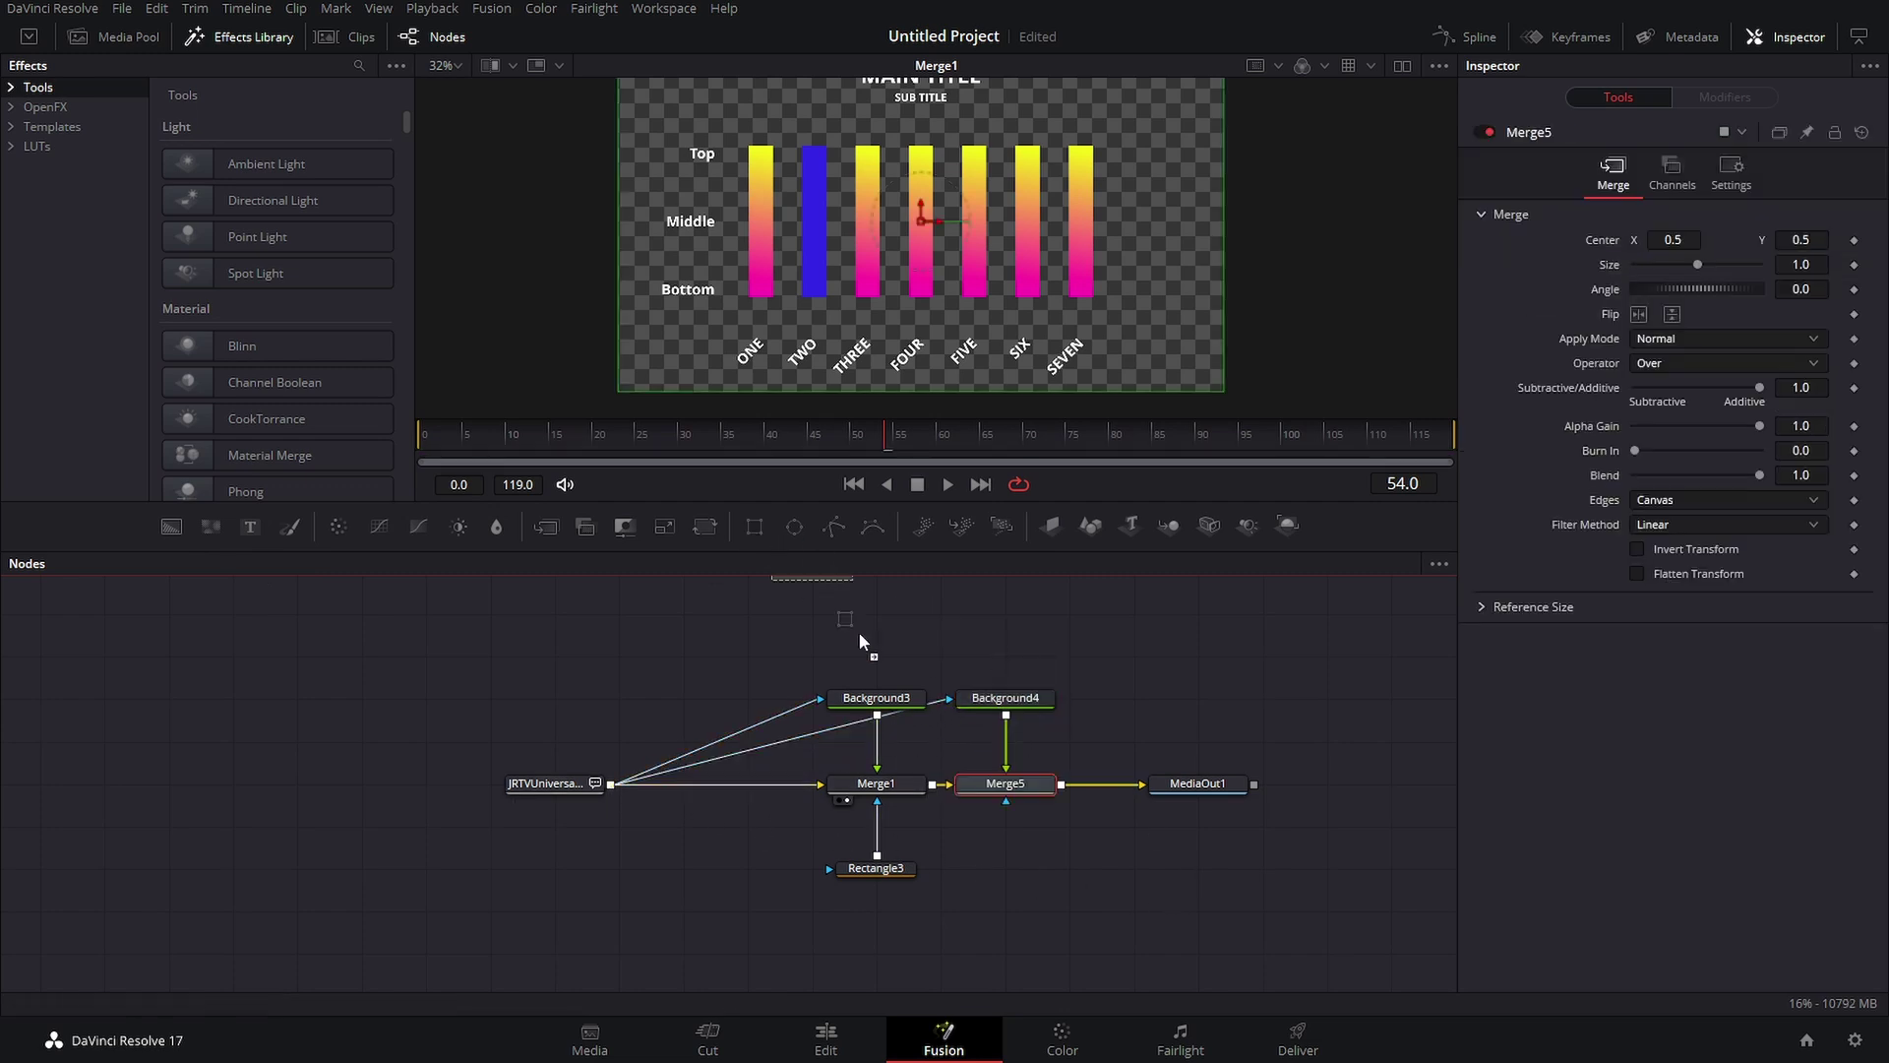
{"action": "left_click_drag", "start_coordinate": [857, 640], "coordinate": [1023, 785]}
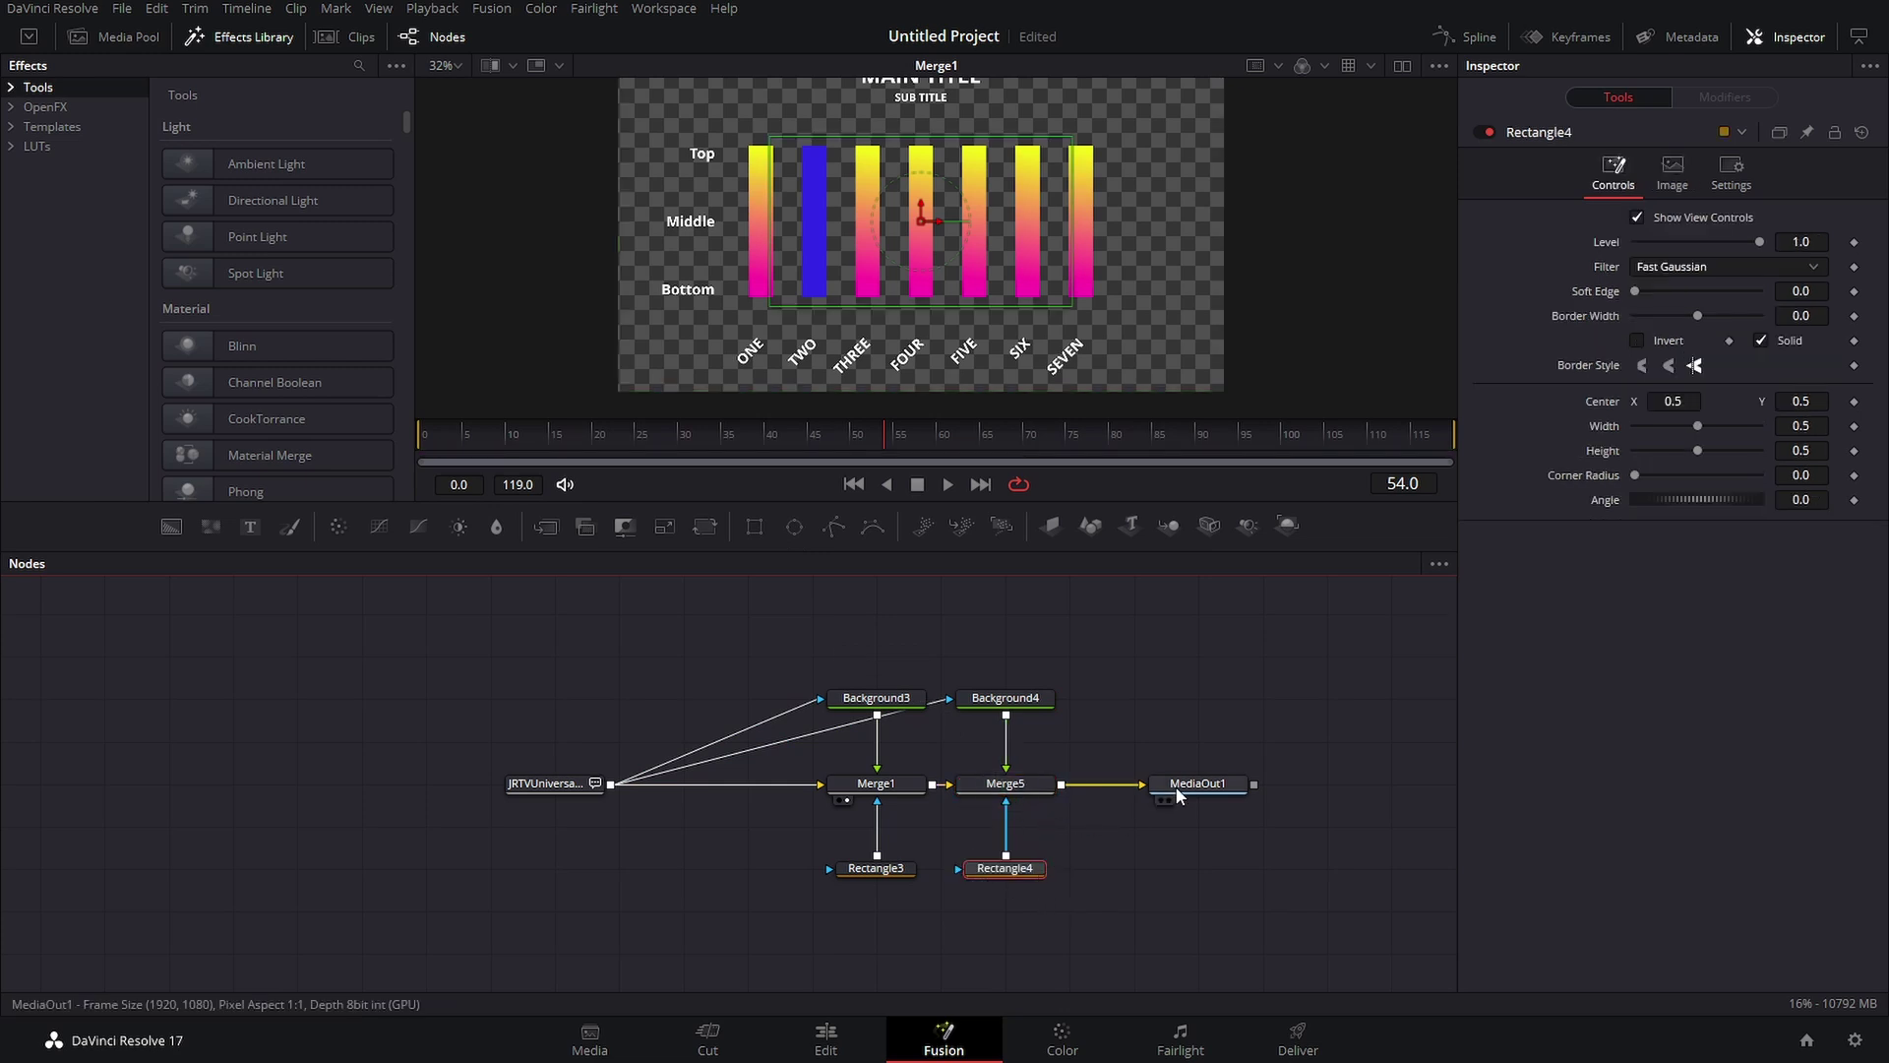
{"action": "left_click_drag", "start_coordinate": [1179, 795], "coordinate": [1245, 795]}
{"action": "left_click", "coordinate": [1042, 806]}
{"action": "left_click", "coordinate": [968, 799]}
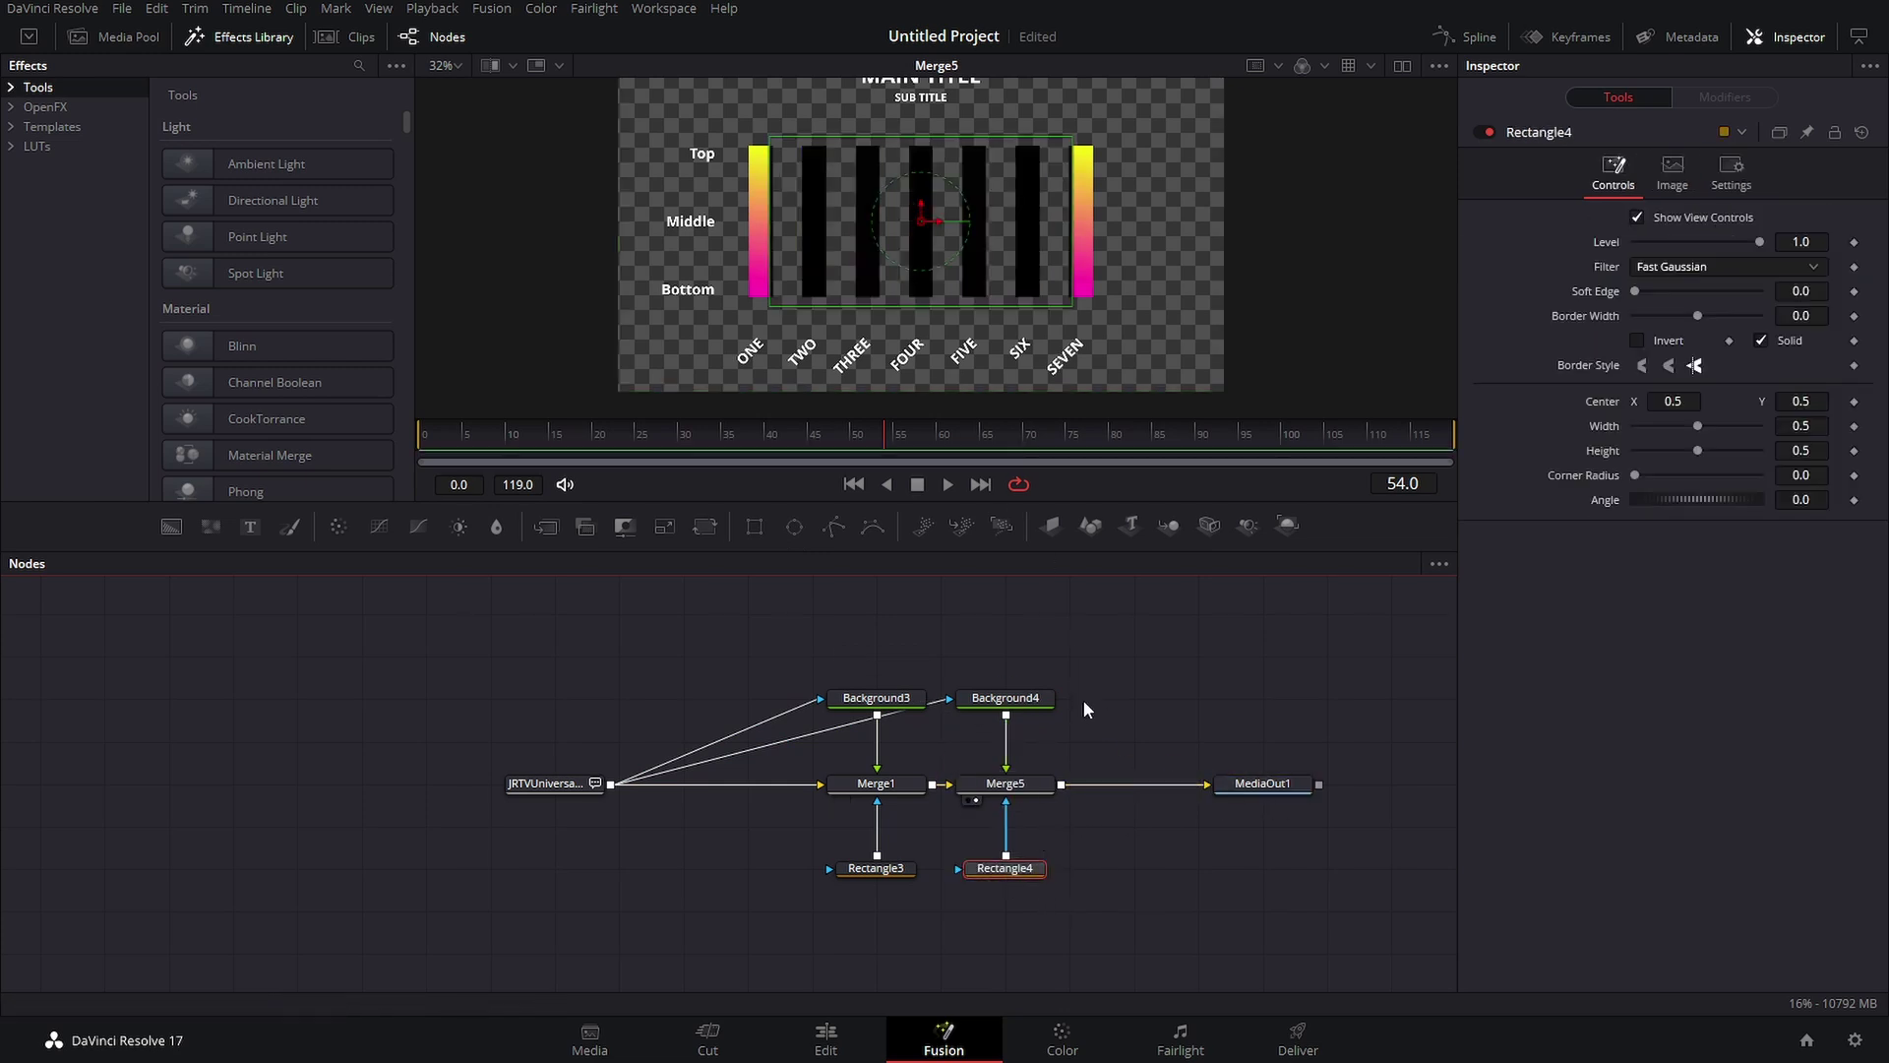
{"action": "left_click_drag", "start_coordinate": [1072, 264], "coordinate": [1099, 228]}
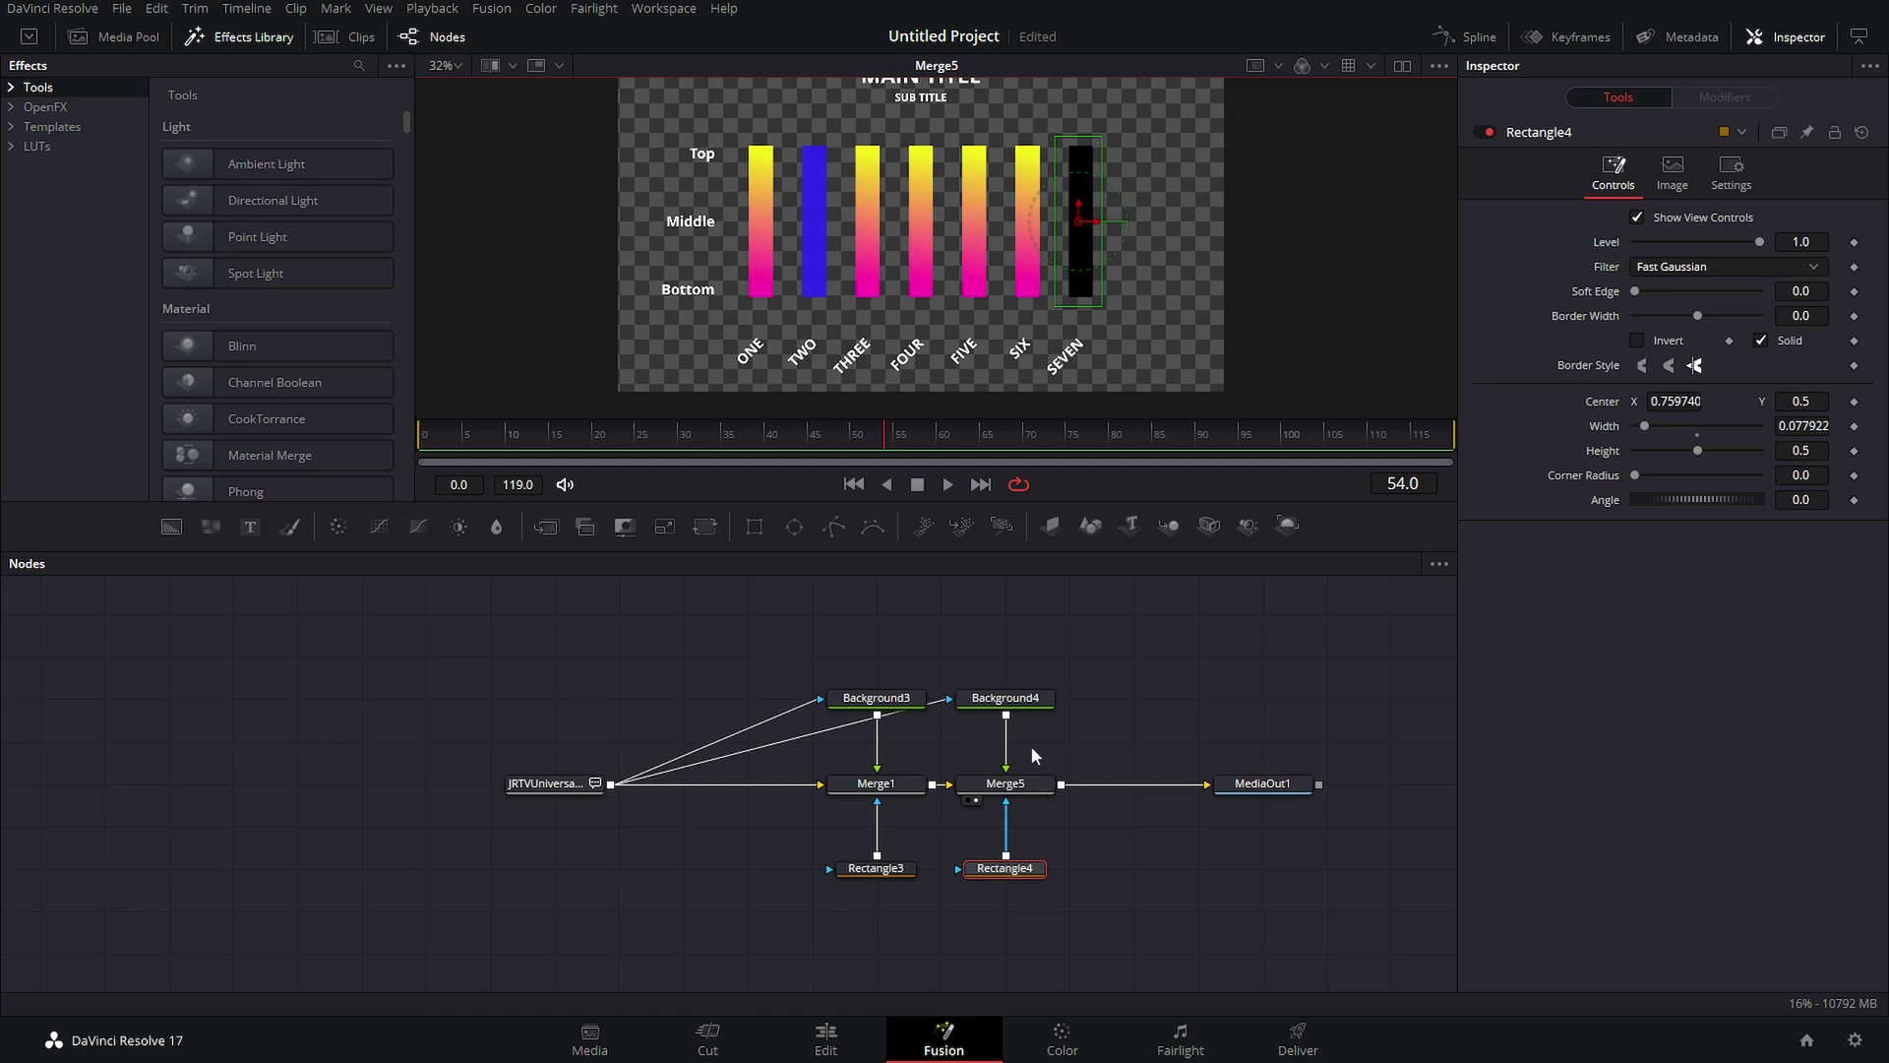
Colour Background4 bright red, replay the bar animation to check, and return to the Edit page.
{"action": "left_click", "coordinate": [1013, 698]}
{"action": "left_click", "coordinate": [1702, 335]}
{"action": "left_click_drag", "start_coordinate": [1089, 421], "coordinate": [932, 384]}
{"action": "left_click_drag", "start_coordinate": [1173, 392], "coordinate": [1172, 349]}
{"action": "left_click", "coordinate": [1145, 705]}
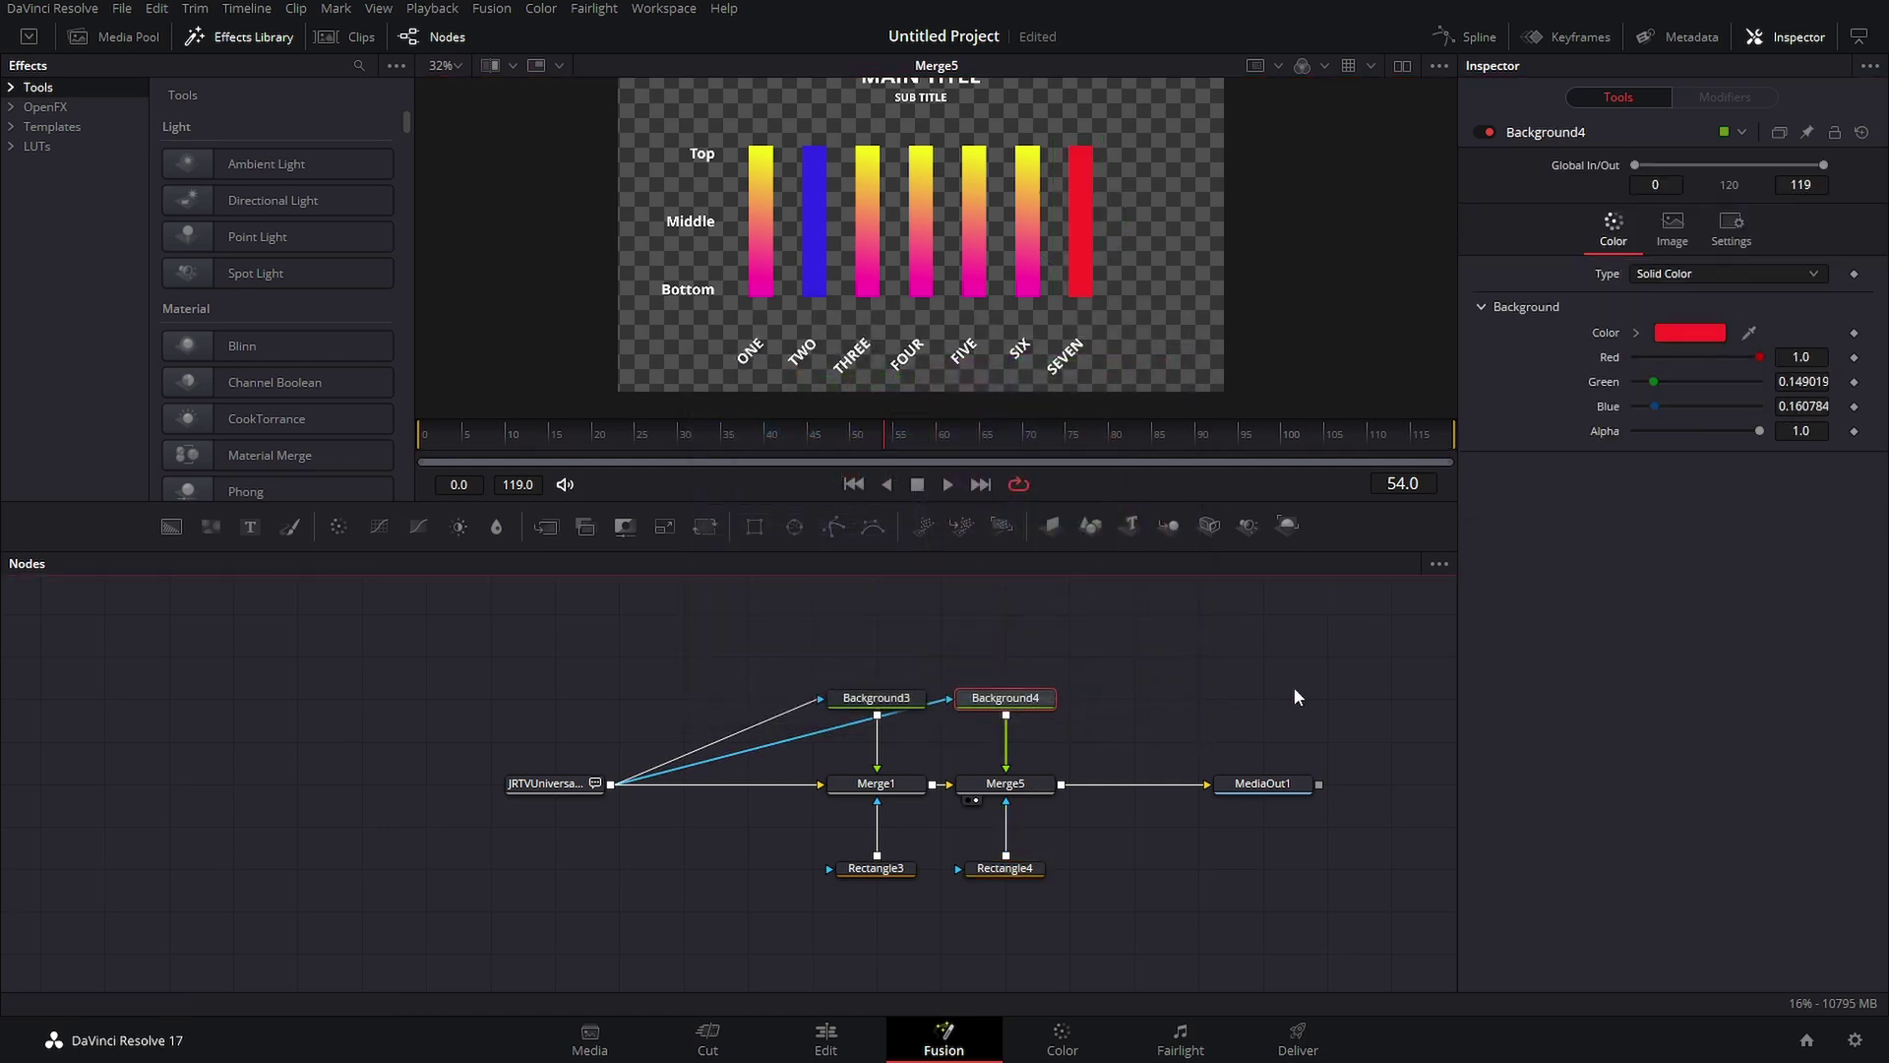
{"action": "mouse_move", "coordinate": [868, 421]}
{"action": "left_mouse_down"}
{"action": "mouse_move", "coordinate": [456, 439]}
{"action": "mouse_move", "coordinate": [1042, 449]}
{"action": "mouse_move", "coordinate": [433, 449]}
{"action": "mouse_move", "coordinate": [1072, 451]}
{"action": "mouse_move", "coordinate": [502, 439]}
{"action": "mouse_move", "coordinate": [894, 445]}
{"action": "left_mouse_up"}
{"action": "left_click", "coordinate": [852, 1045]}
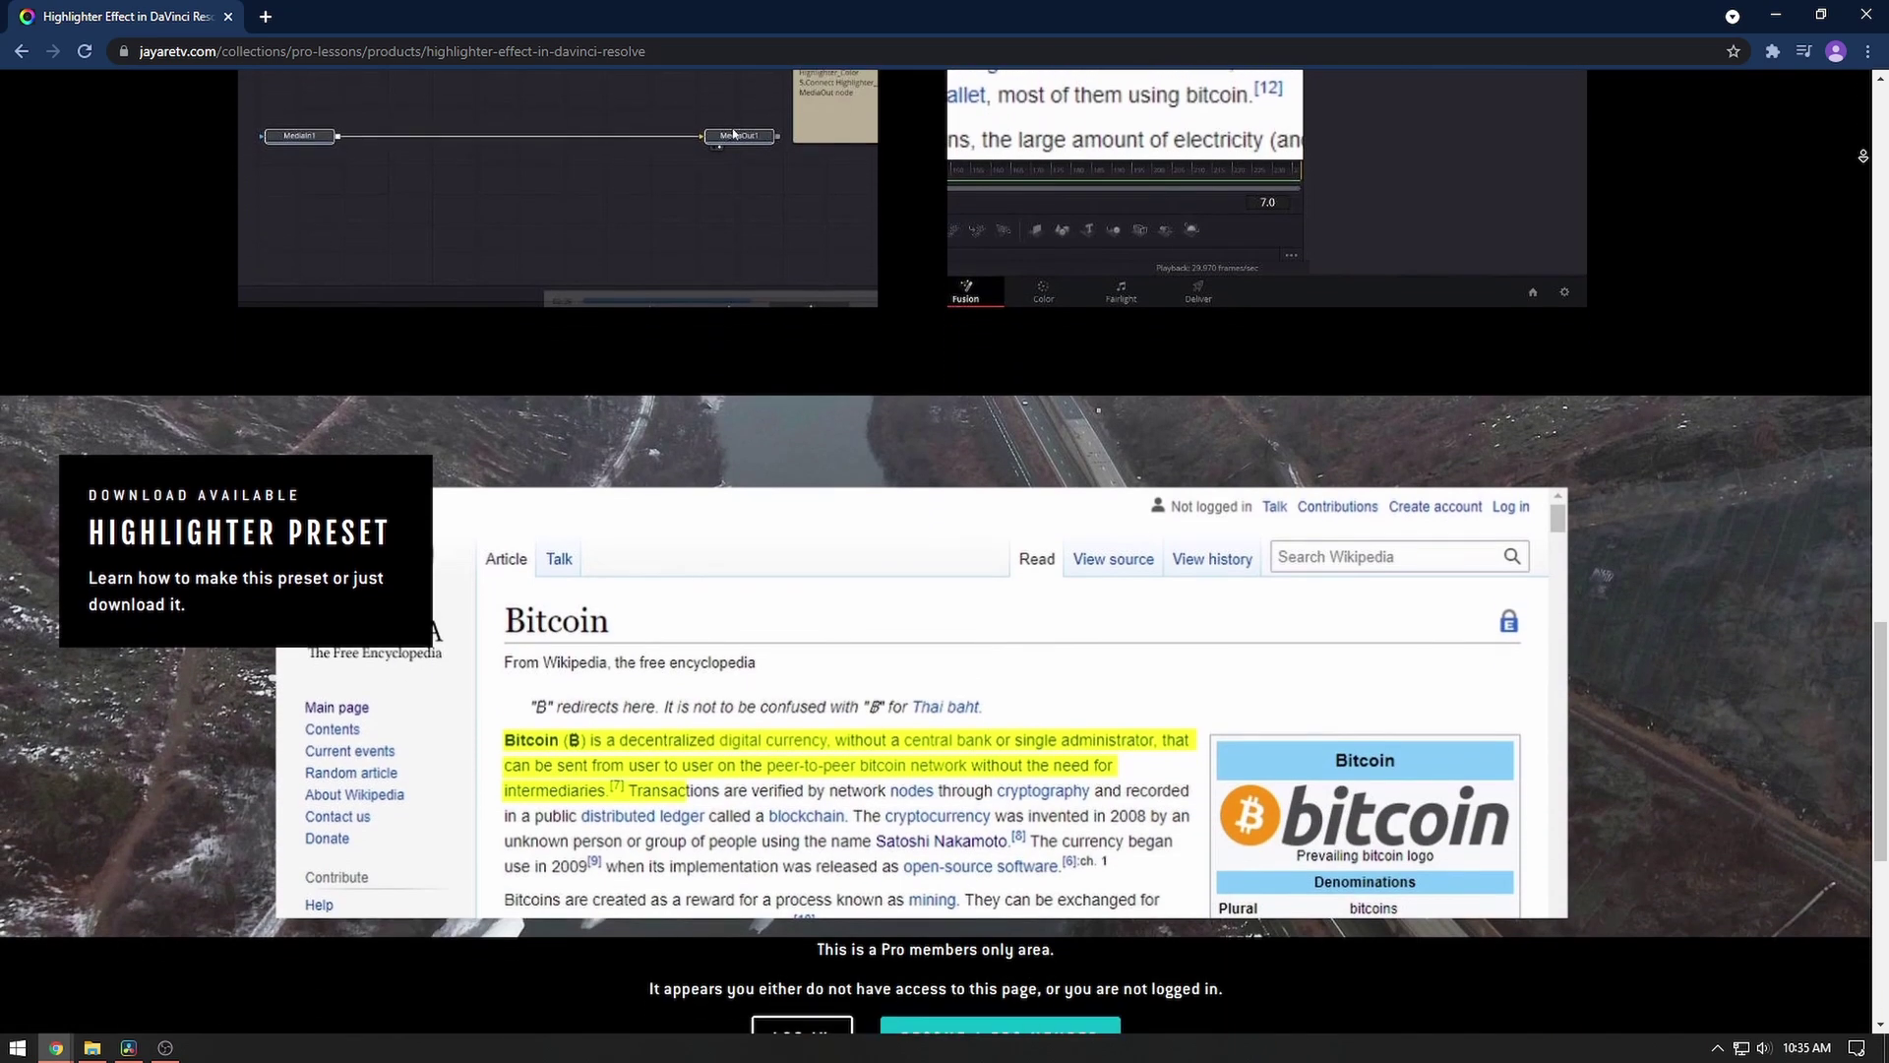
Scroll the jayaretv.com Highlighter lesson page down to its Pro members-only notice.
{"action": "middle_click", "coordinate": [1874, 169]}
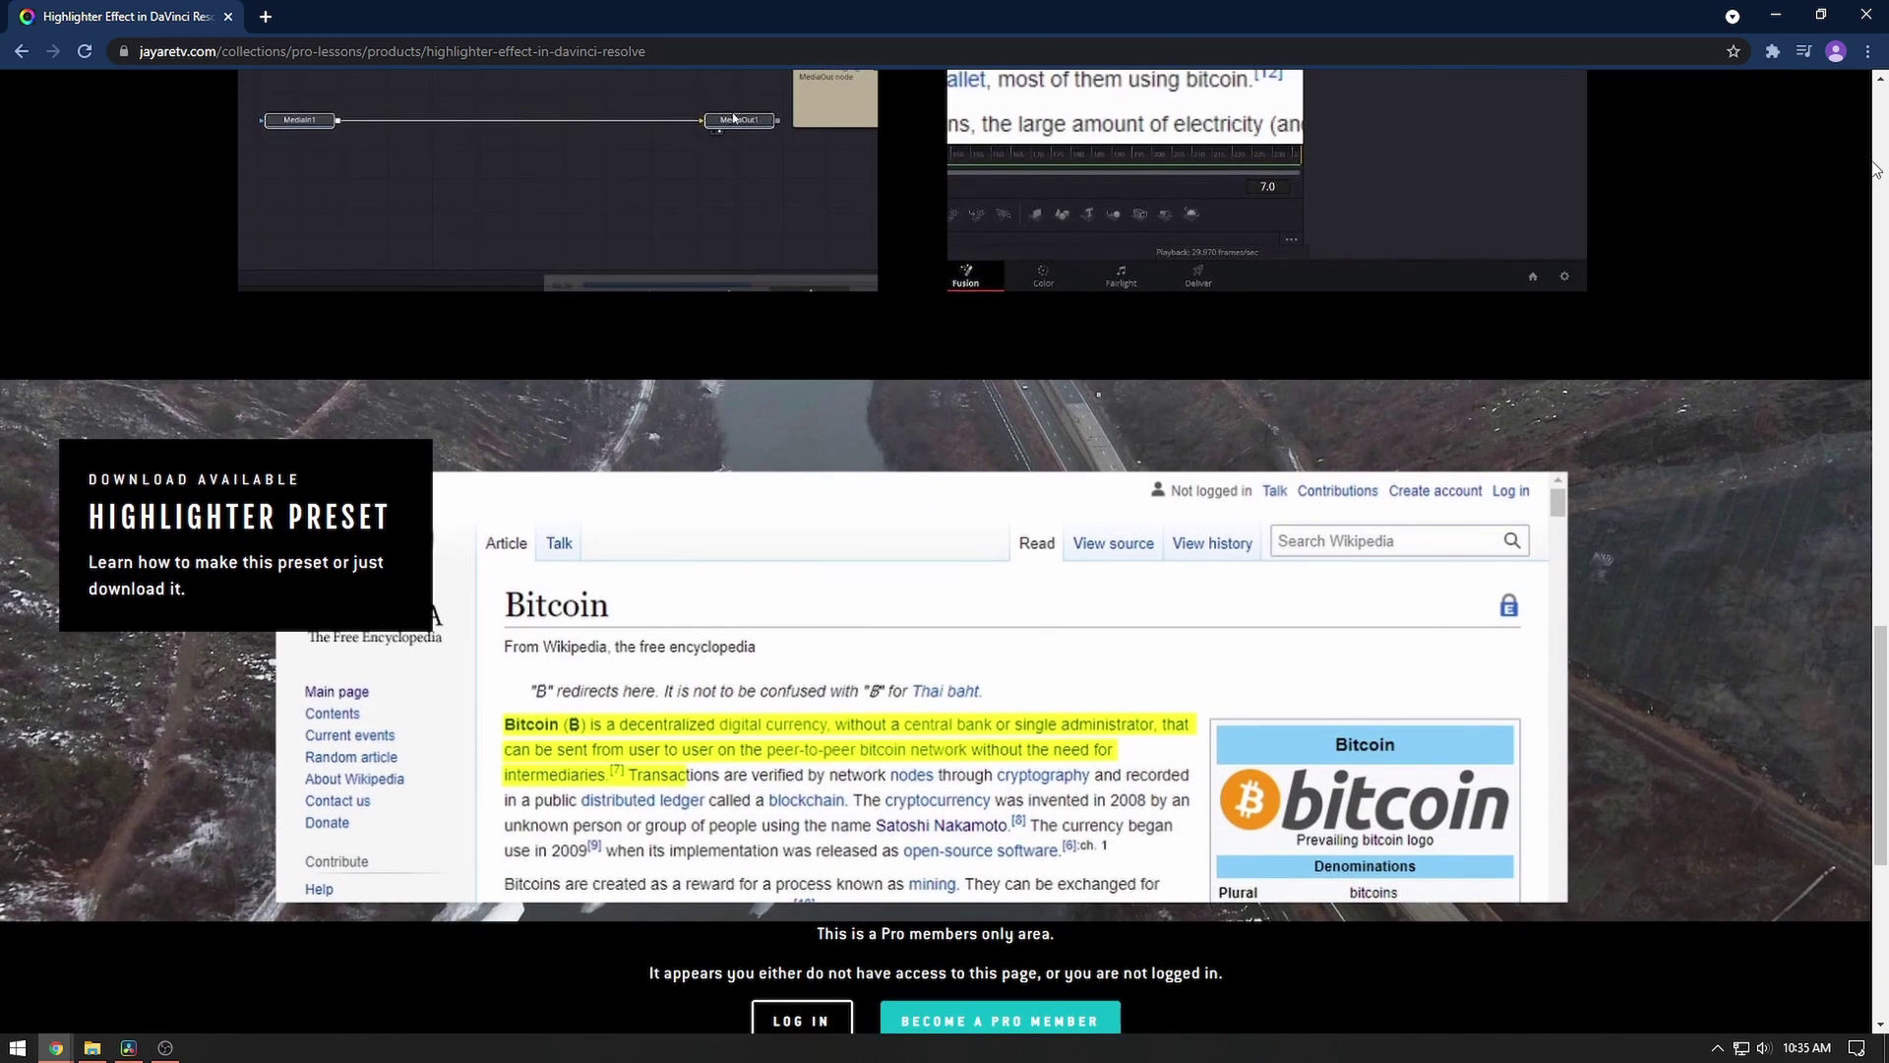